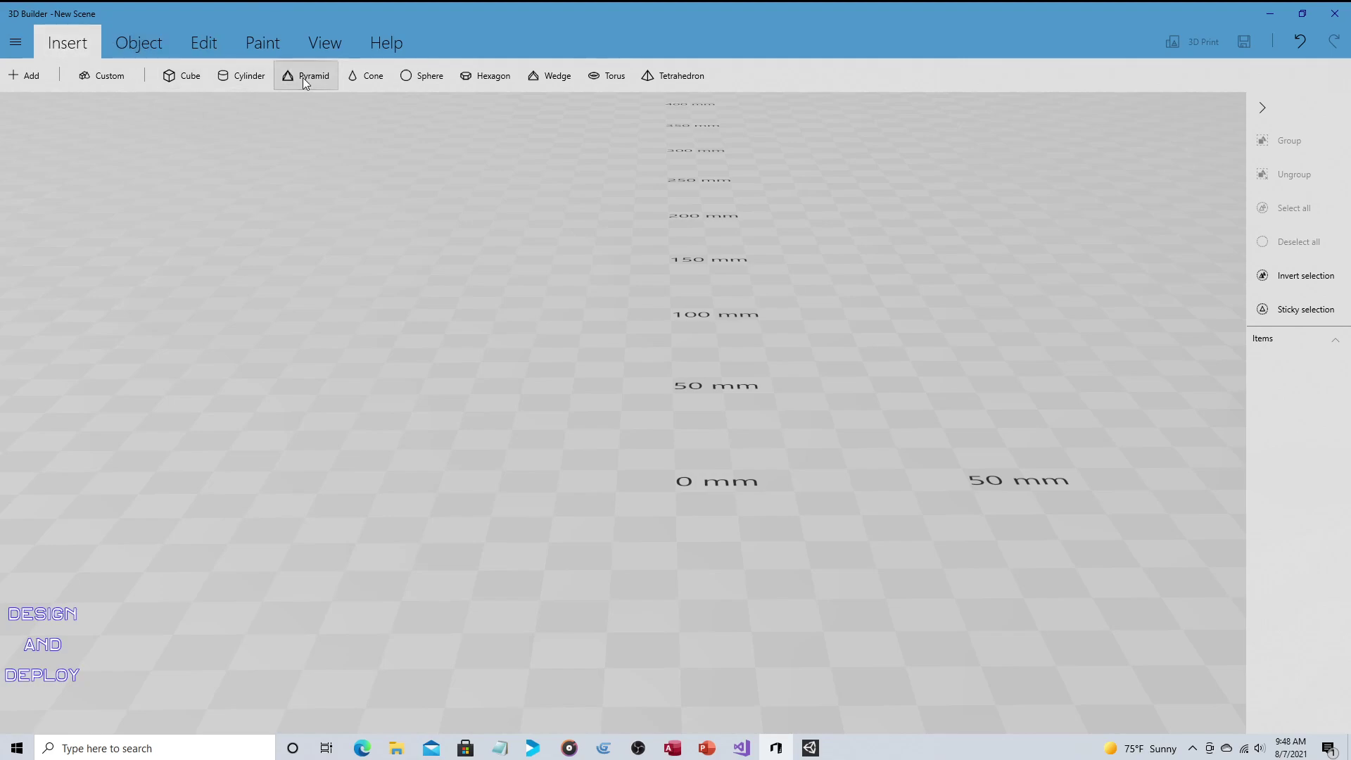
Insert a sphere and hollow it with a thin 0.8 mm minimal wall thickness
left_click(414, 79)
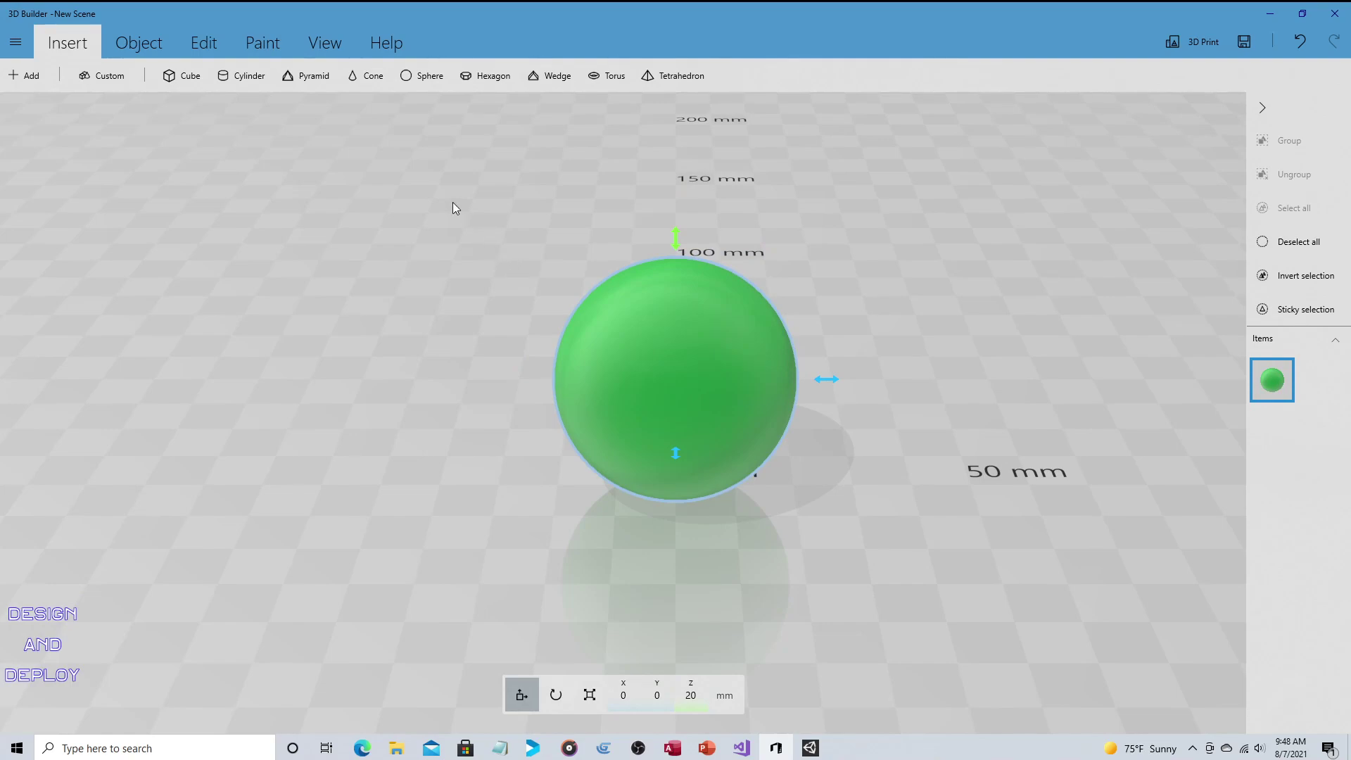
left_click(206, 54)
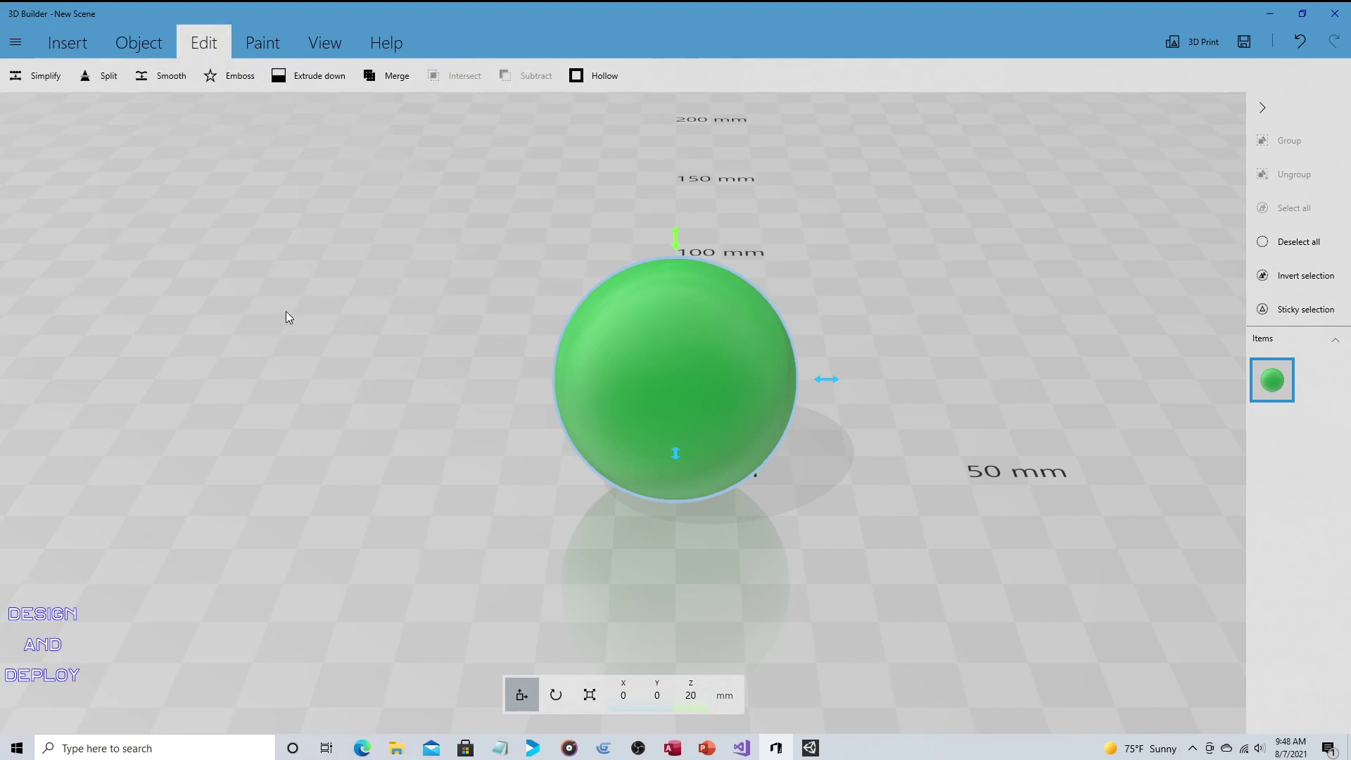
left_click(610, 77)
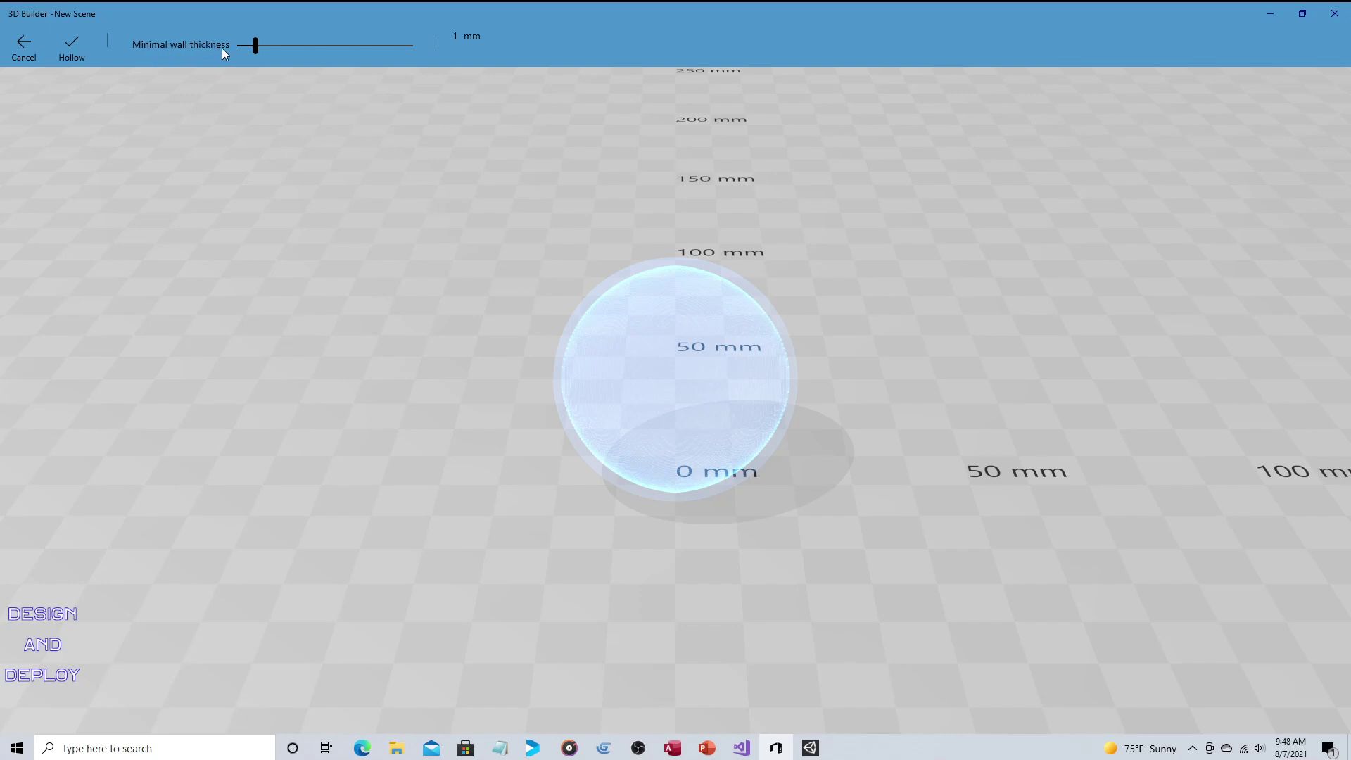
left_click(255, 47)
left_click_drag(255, 48, 384, 46)
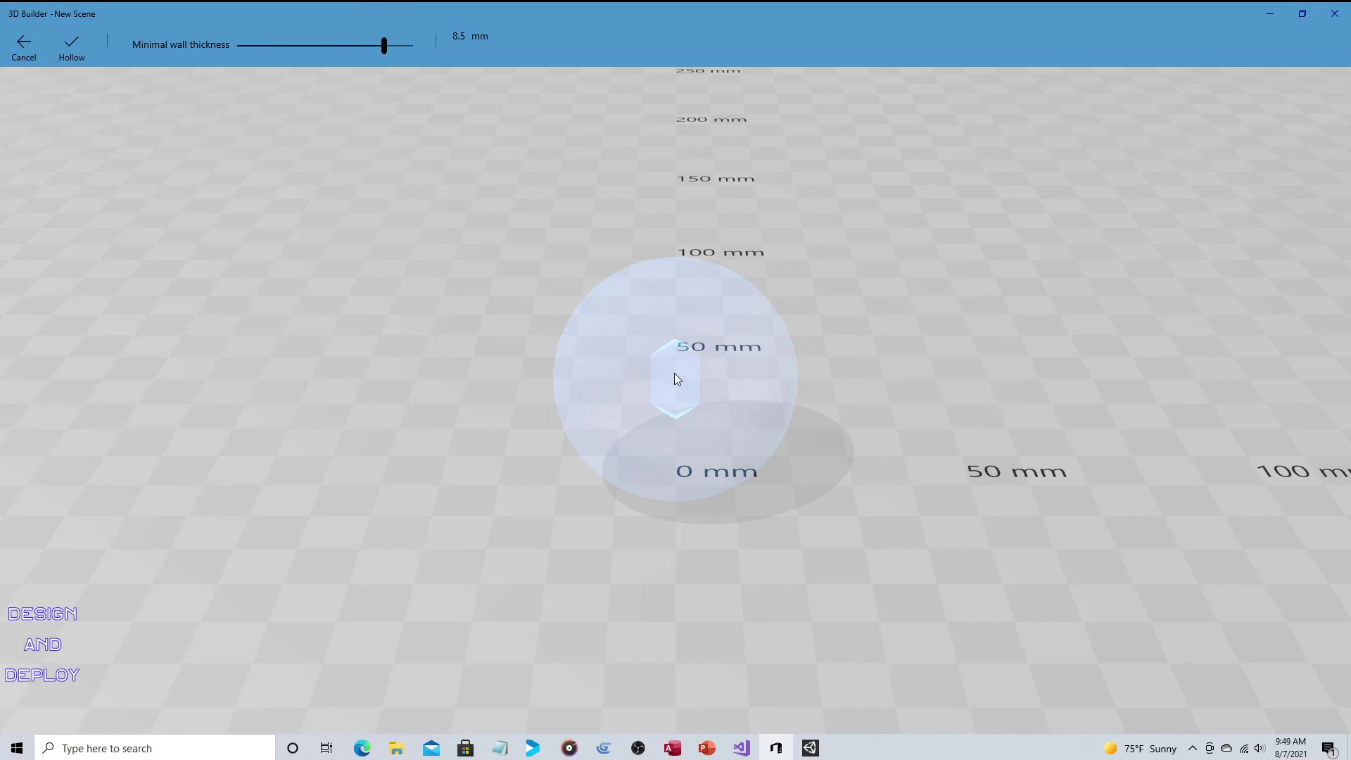
mouse_move(760, 442)
right_mouse_down()
mouse_move(790, 434)
mouse_move(626, 392)
mouse_move(458, 382)
mouse_move(367, 414)
mouse_move(854, 413)
mouse_move(760, 420)
right_mouse_up()
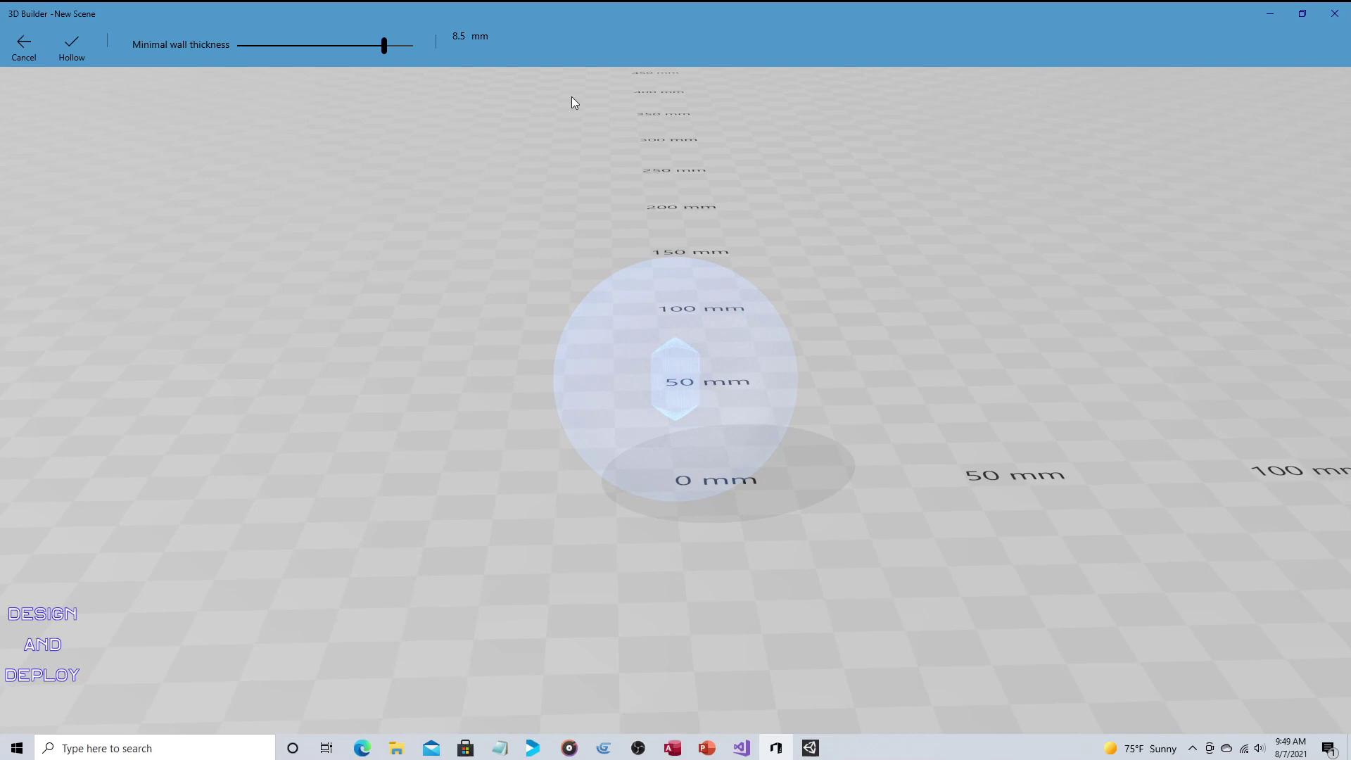
left_click_drag(384, 45, 251, 47)
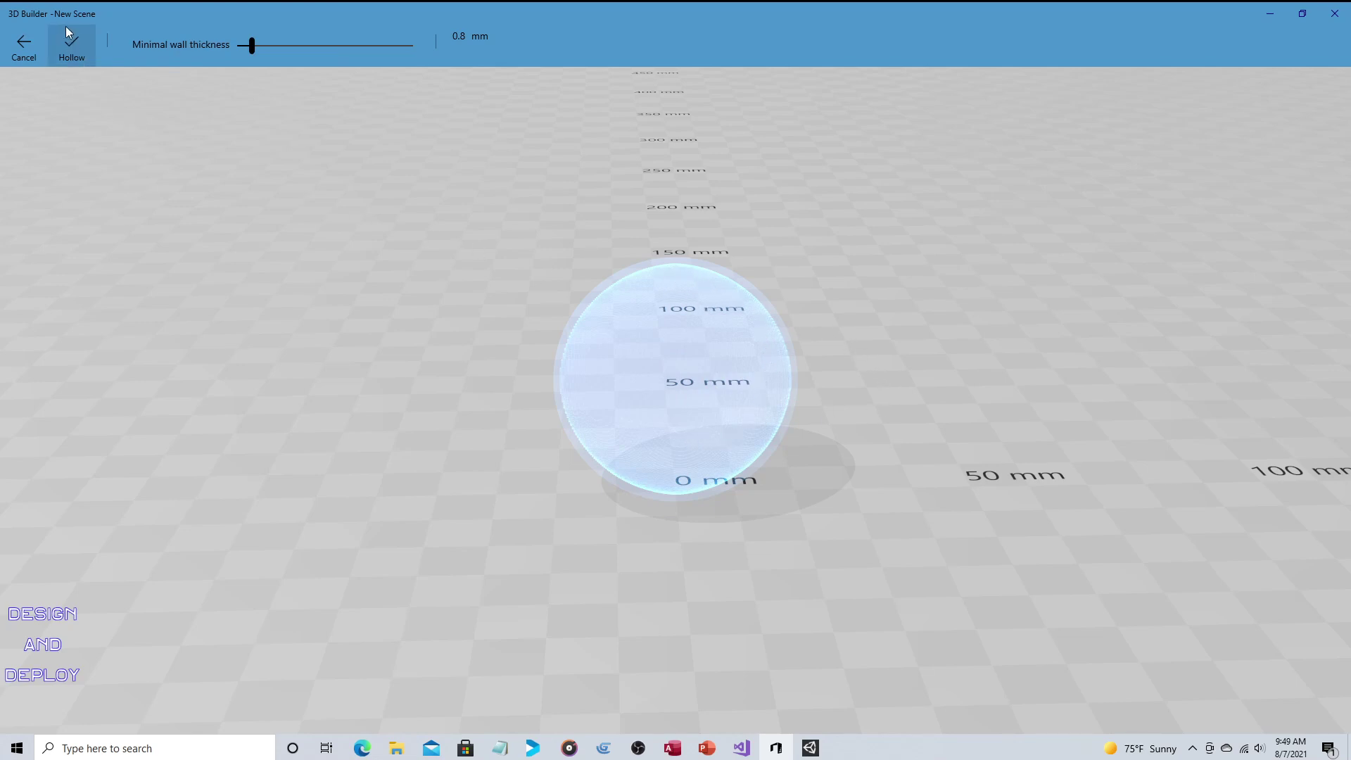
left_click(72, 47)
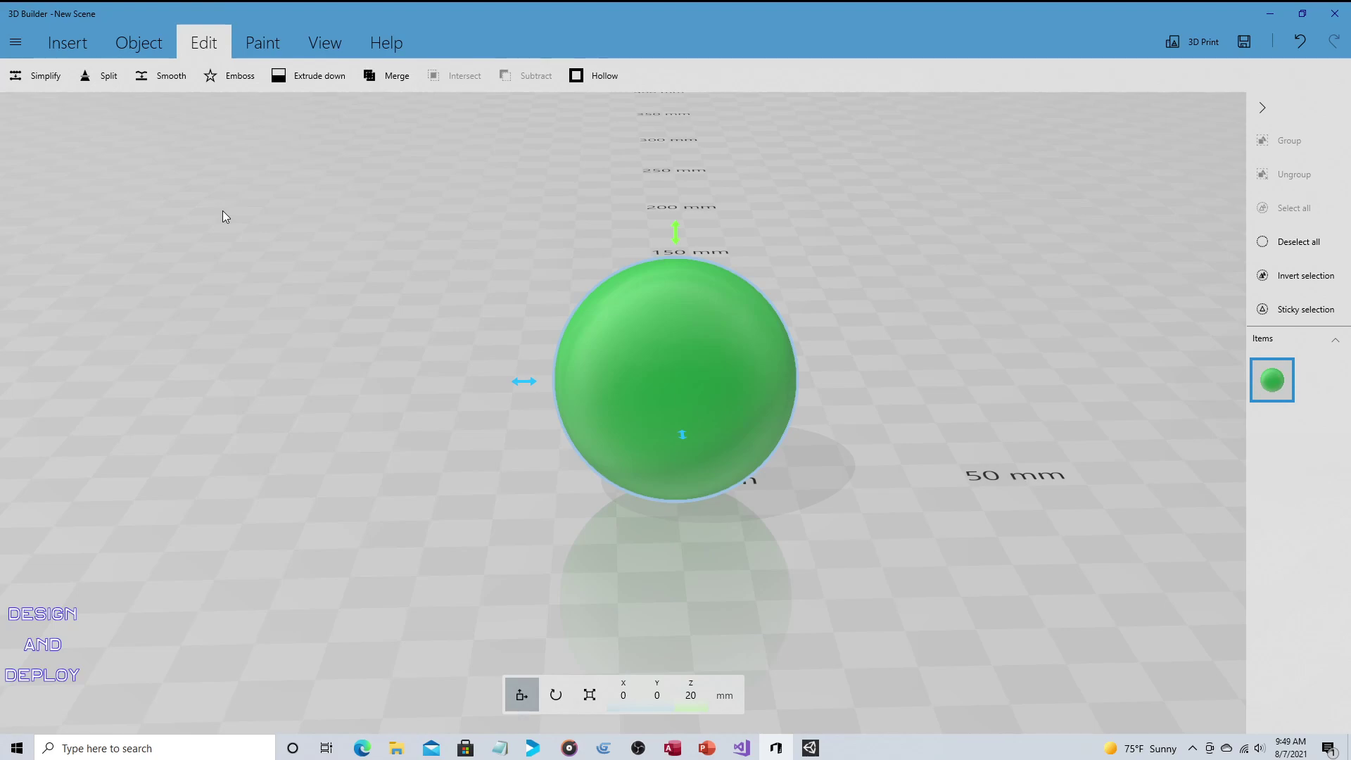
Tilt the split plane through the hollow sphere to a 57.24° roll, keeping the bottom
left_click(105, 75)
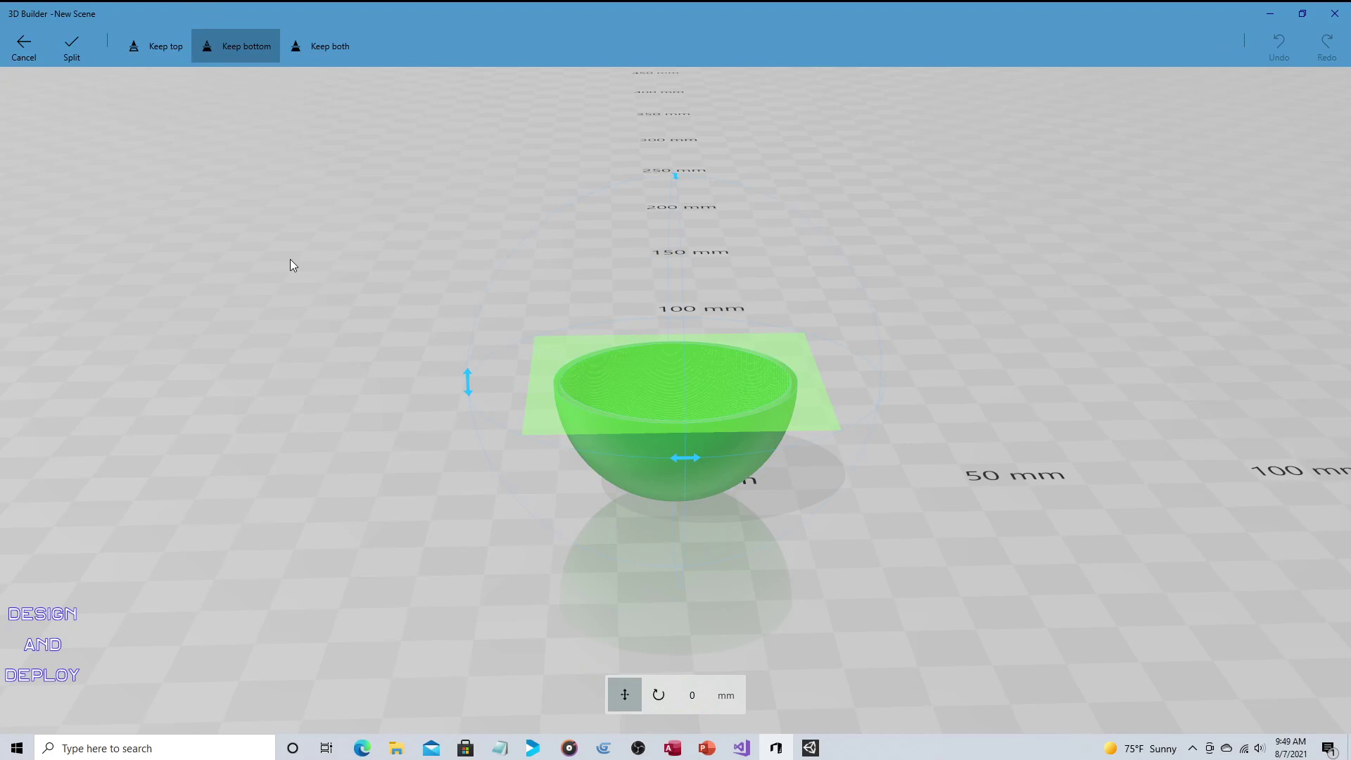
left_click(657, 694)
left_click_drag(675, 183, 687, 281)
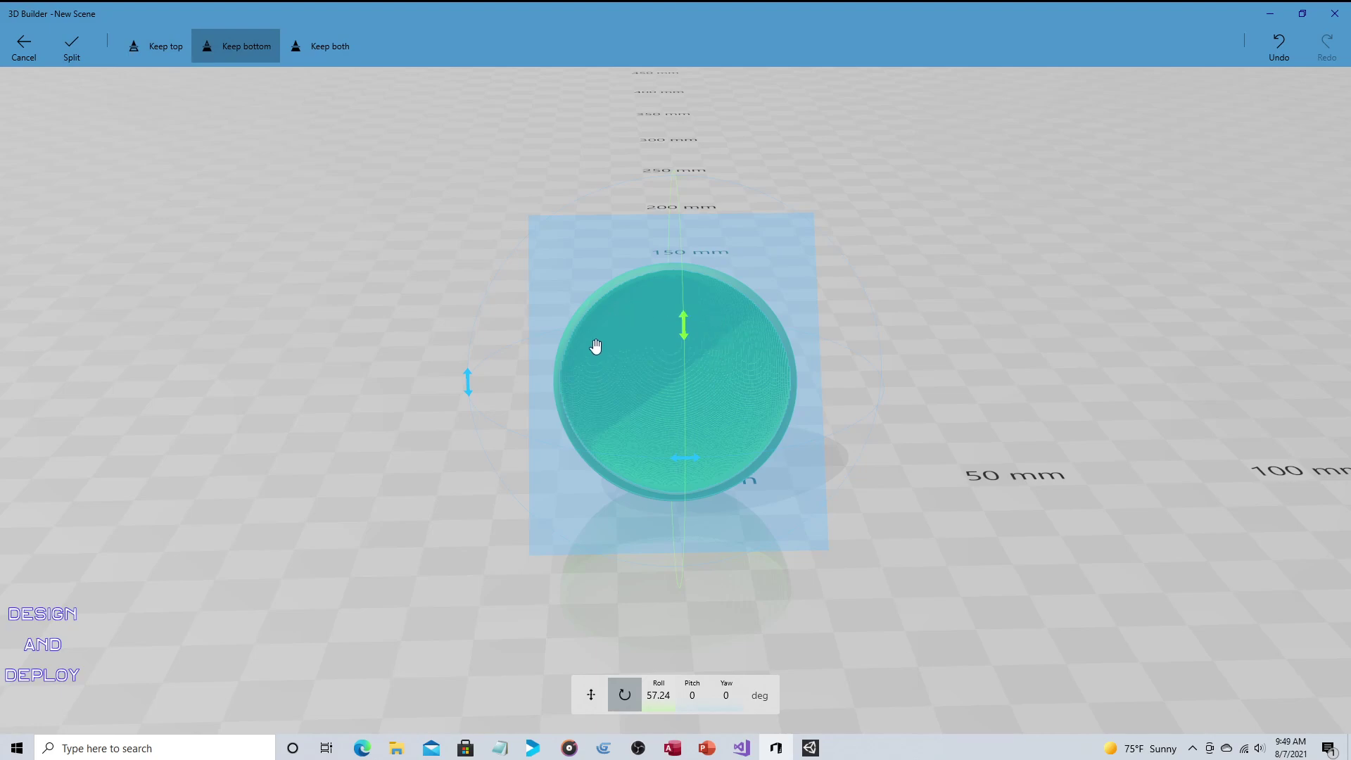
Apply the split to keep the bottom half-shell and inspect its ridged interior
left_click(71, 46)
scroll(678, 484, "up", 3)
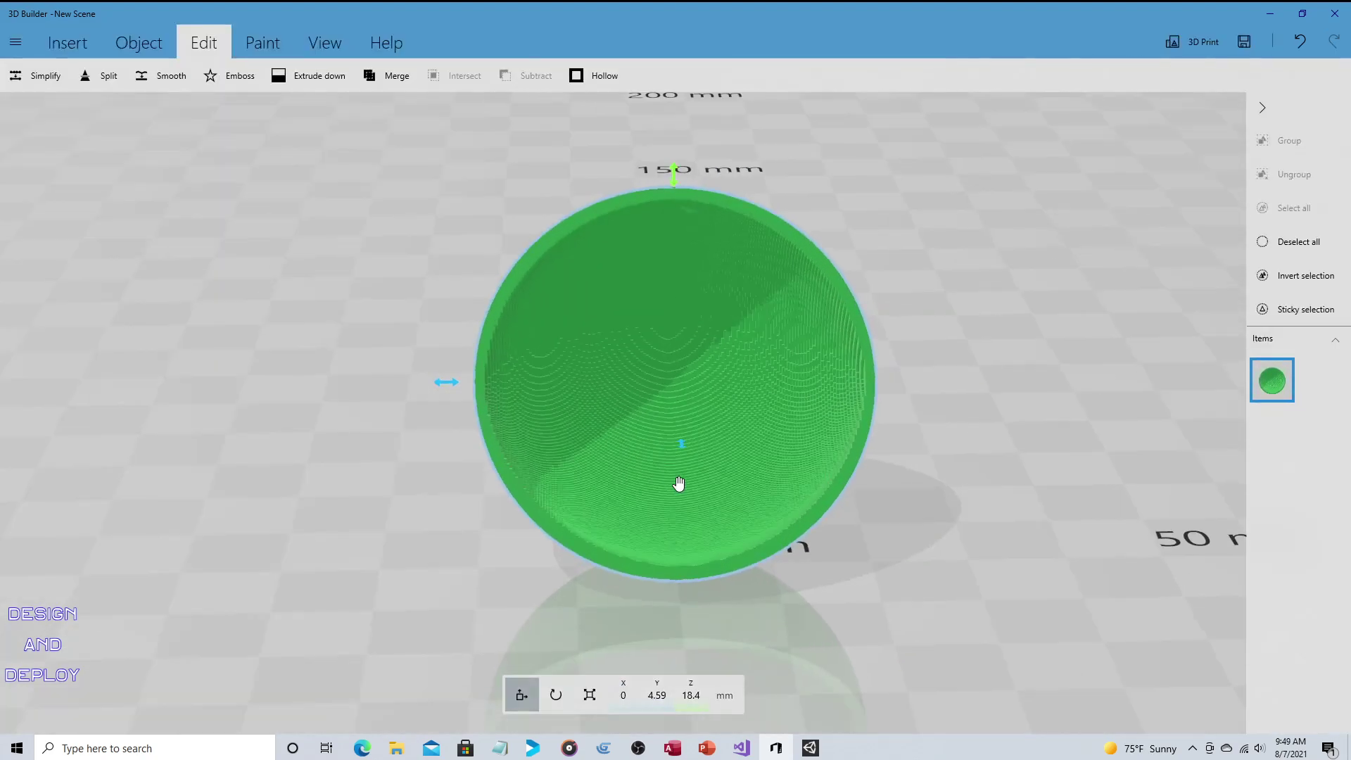
scroll(678, 484, "up", 3)
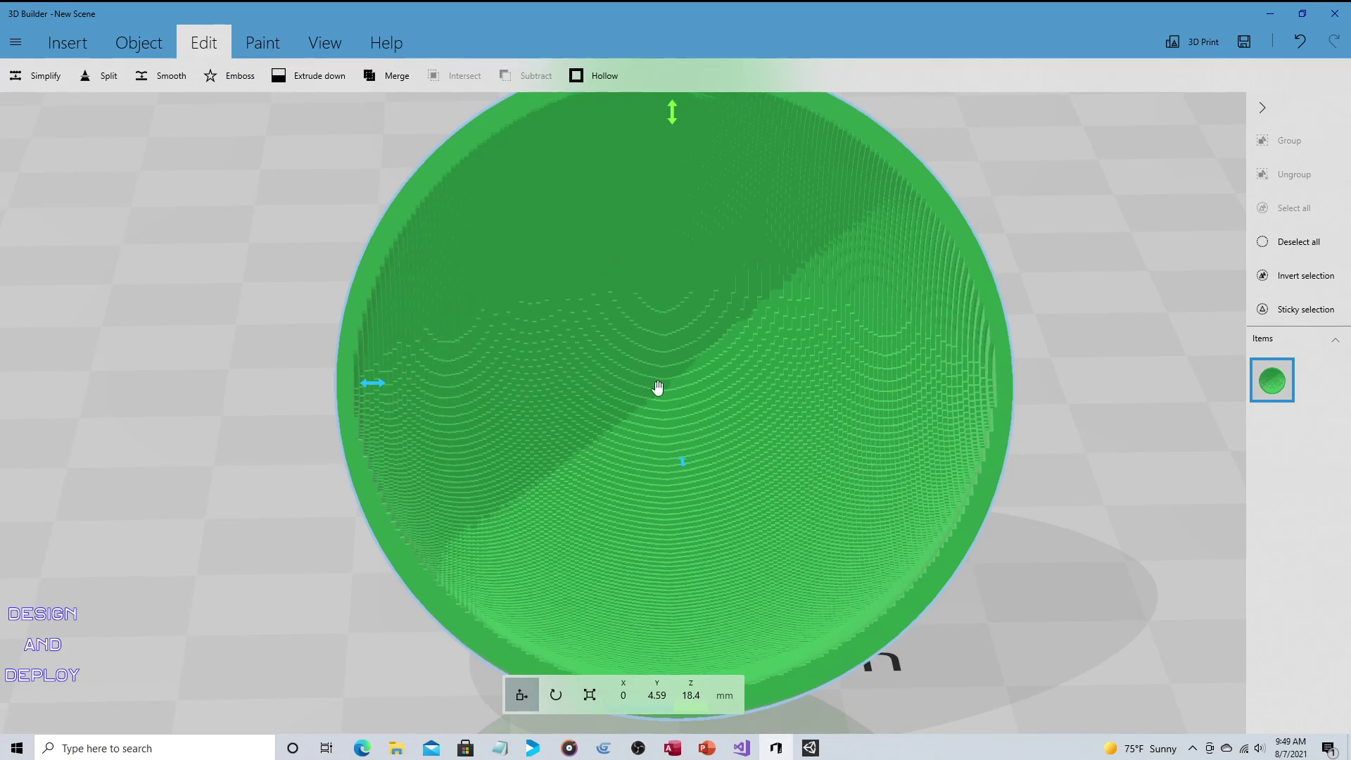
mouse_move(658, 388)
left_mouse_down()
mouse_move(619, 392)
mouse_move(697, 383)
mouse_move(664, 381)
left_mouse_up()
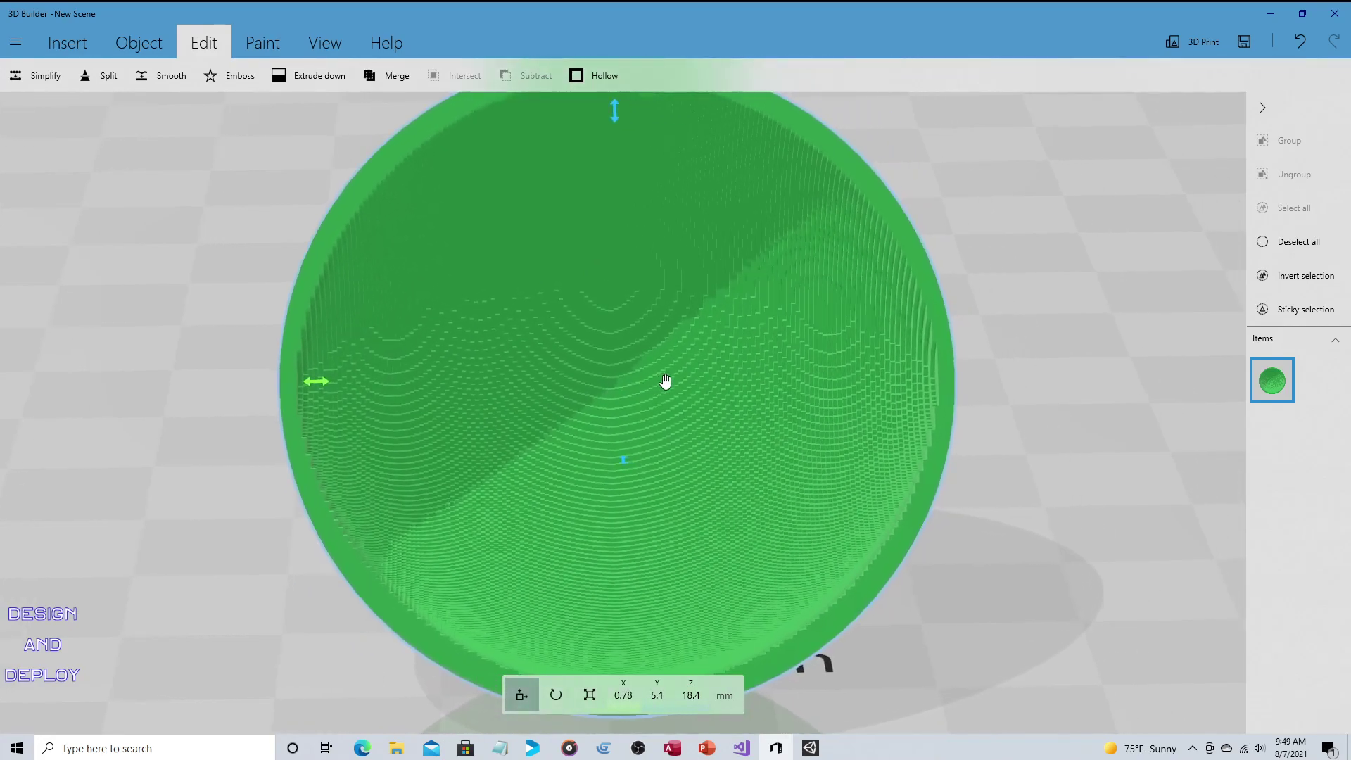
right_click_drag(664, 381, 492, 401)
right_click_drag(938, 441, 890, 462)
scroll(872, 425, "down", 5)
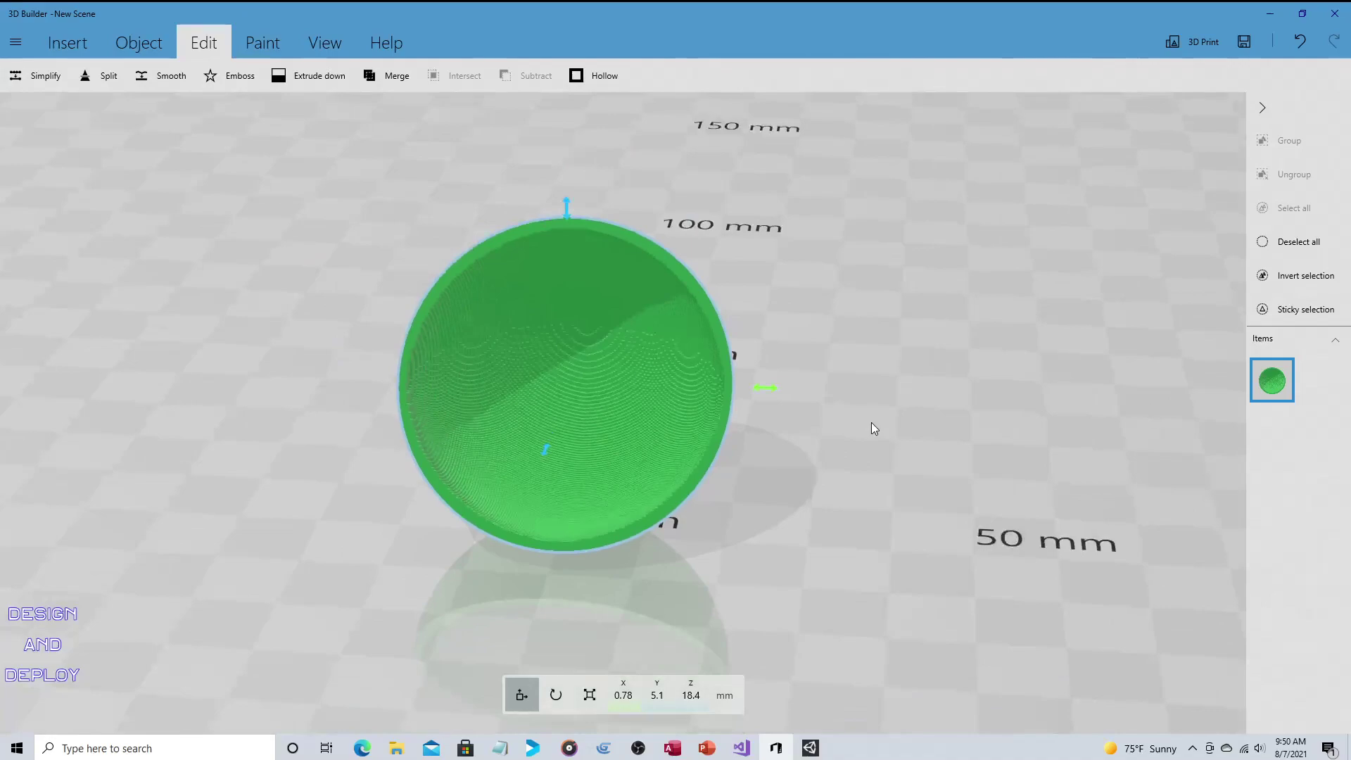
scroll(873, 429, "down", 2)
right_click_drag(877, 440, 962, 455)
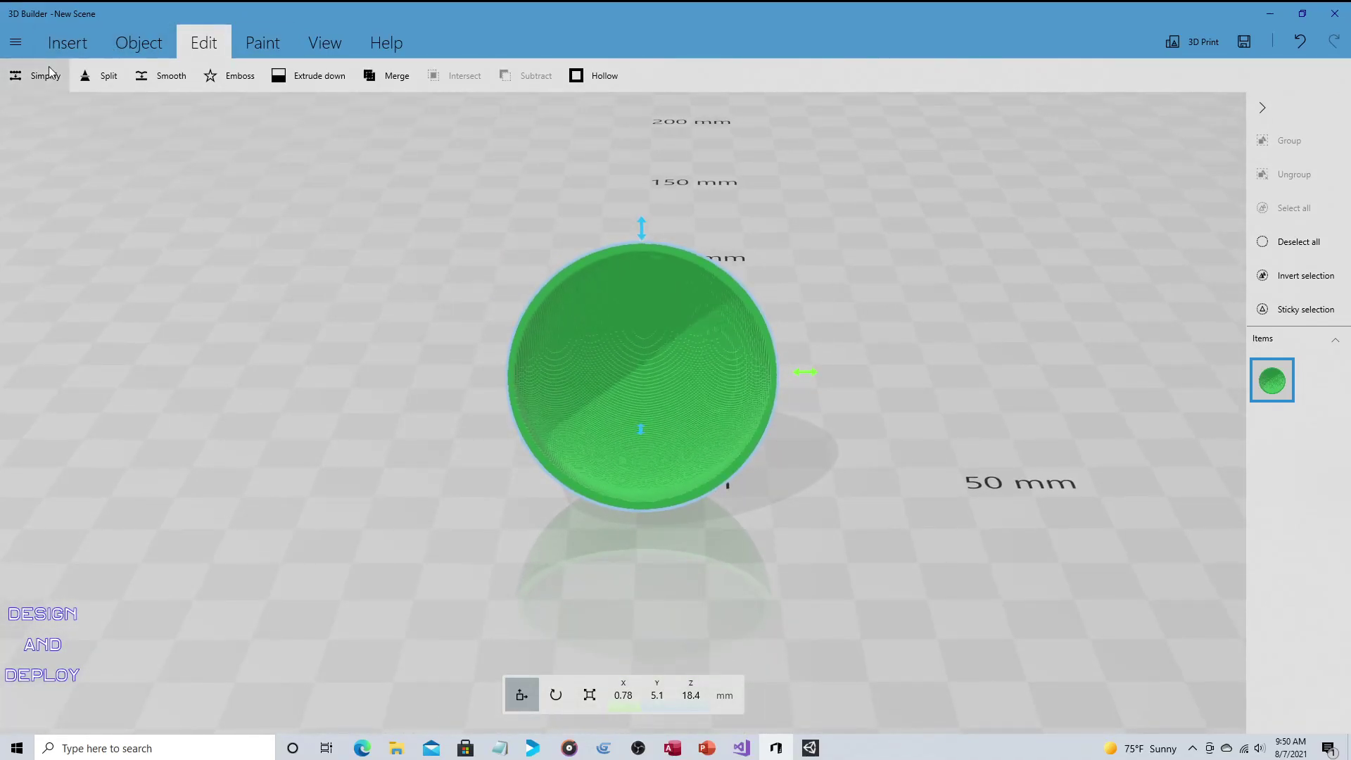
Move the half-shell left to X -52.79 and insert two spheres at the plate centre
left_click_drag(808, 374, 453, 371)
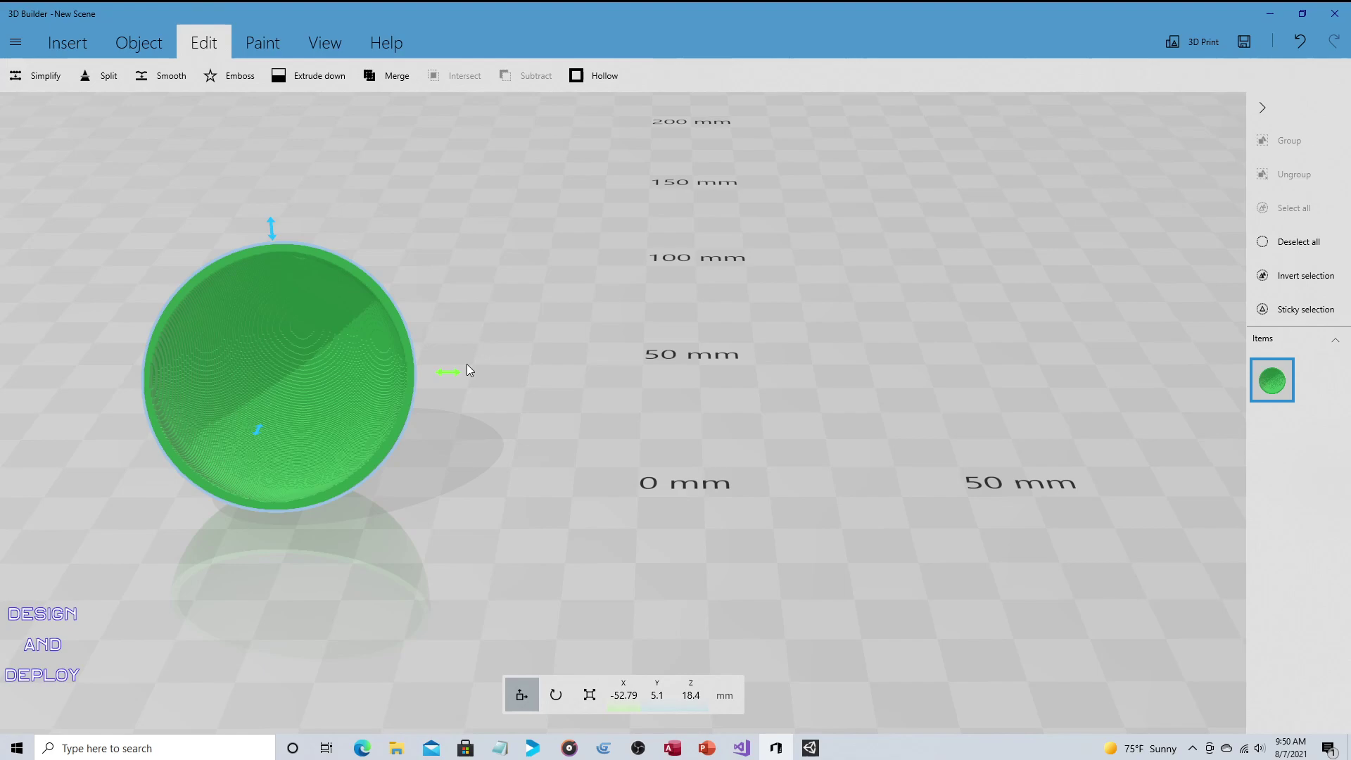
left_click(70, 45)
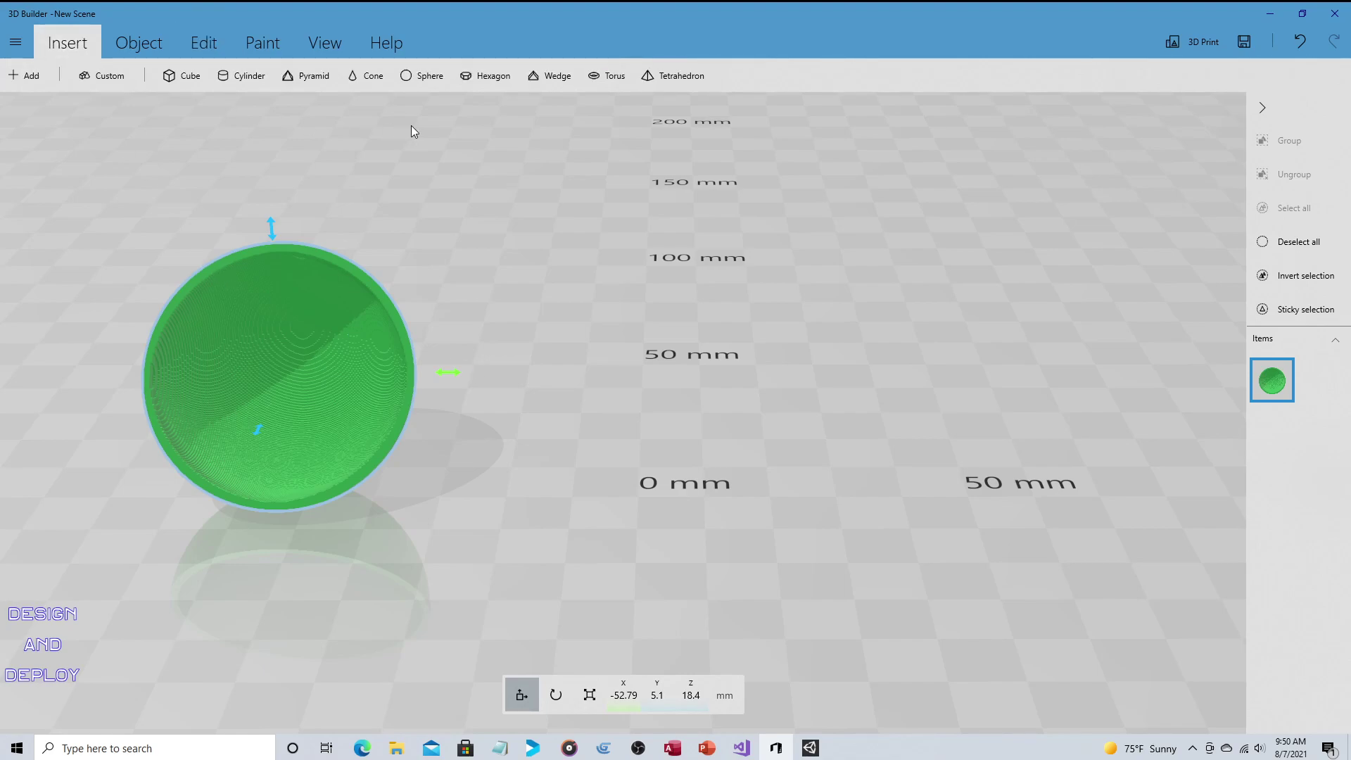
left_click(427, 78)
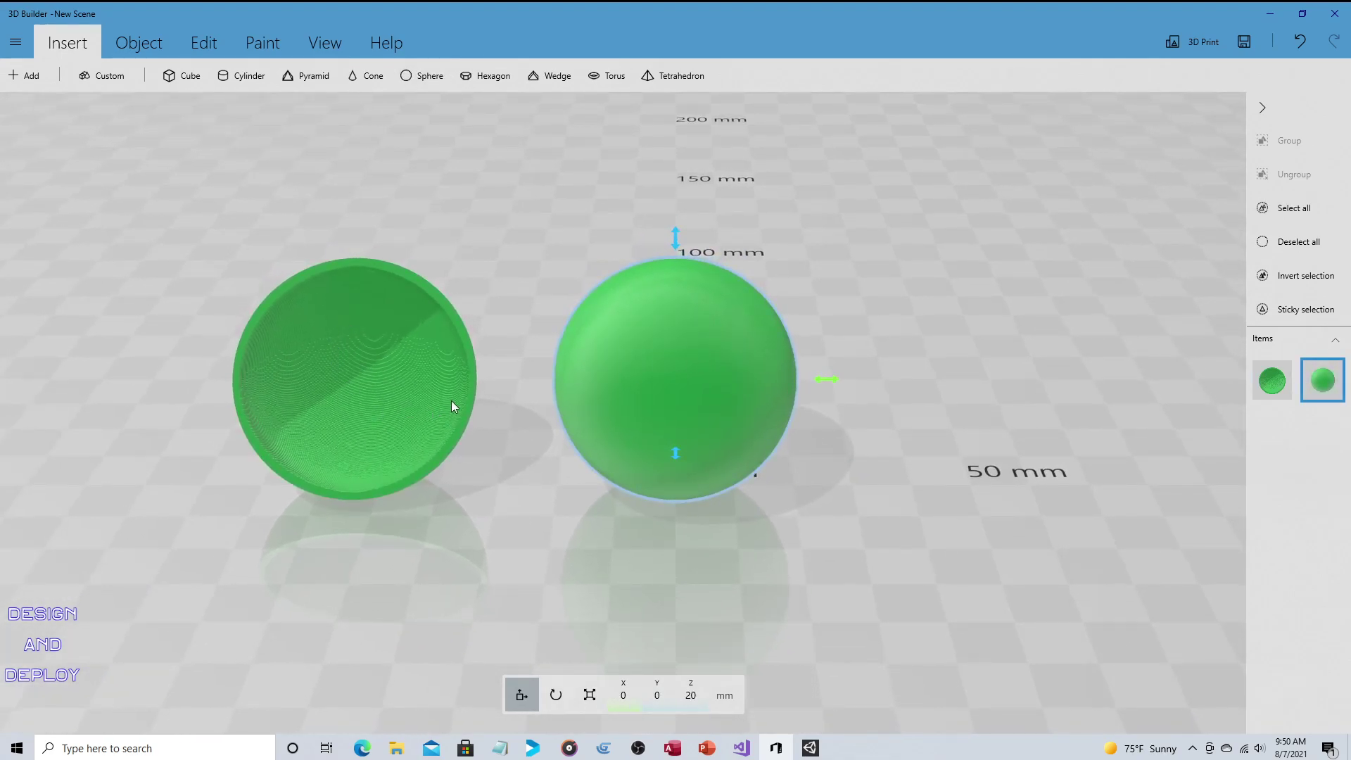
left_click(425, 78)
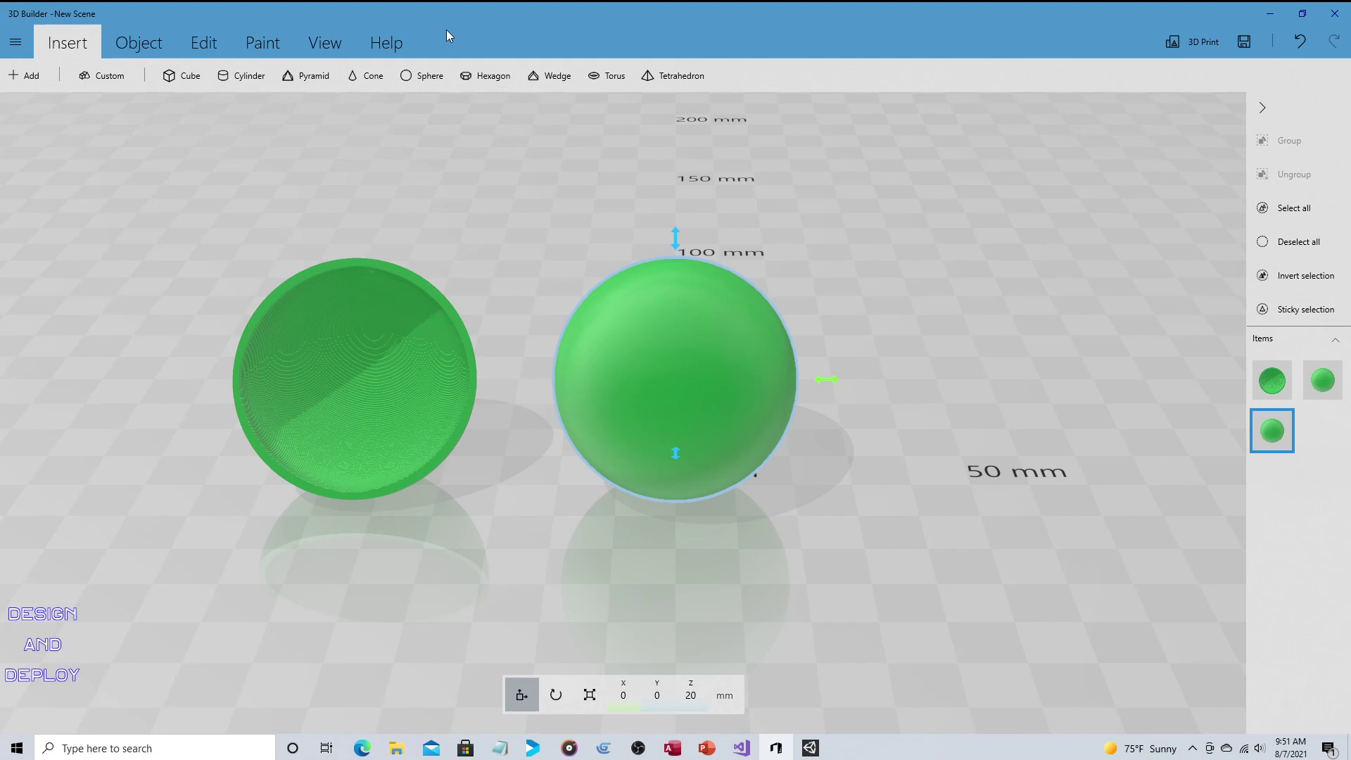
Scale one solid sphere down to 35.34 mm
left_click(199, 51)
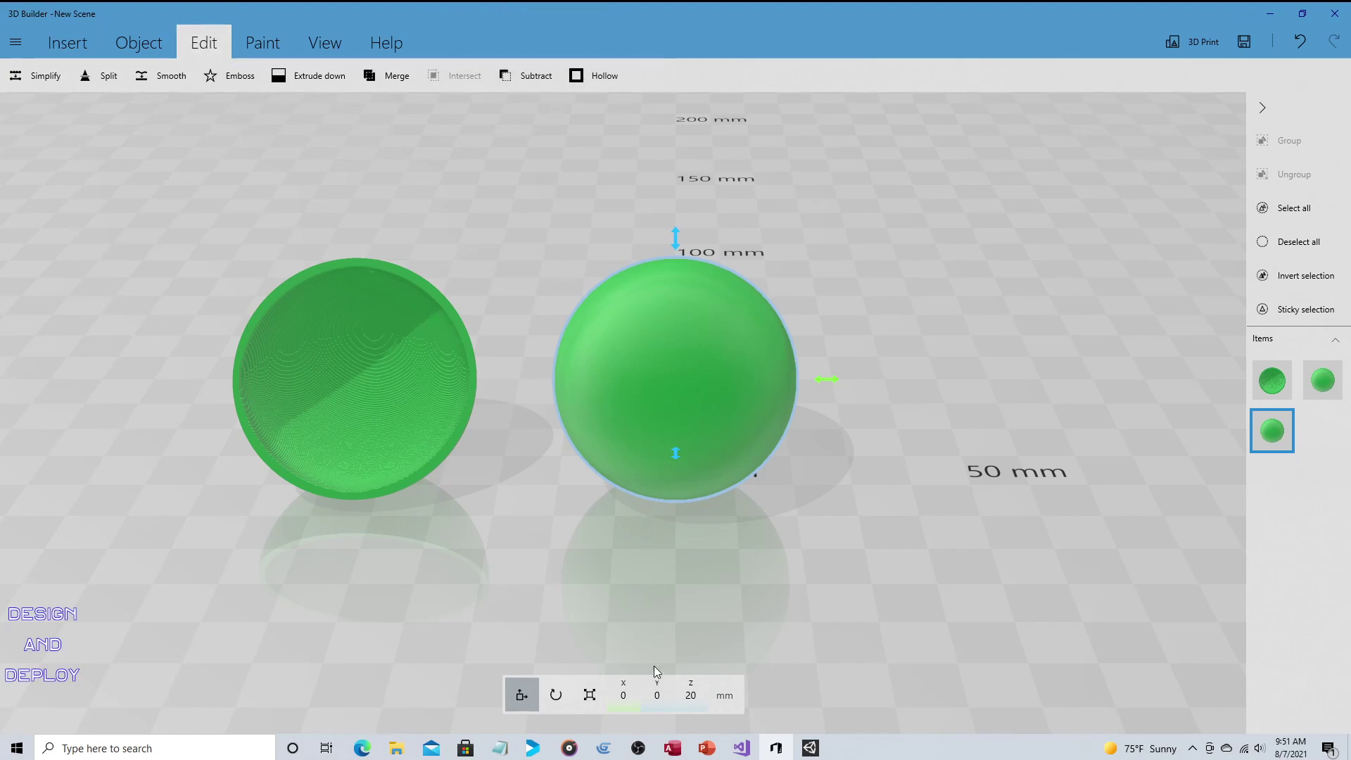
left_click(590, 696)
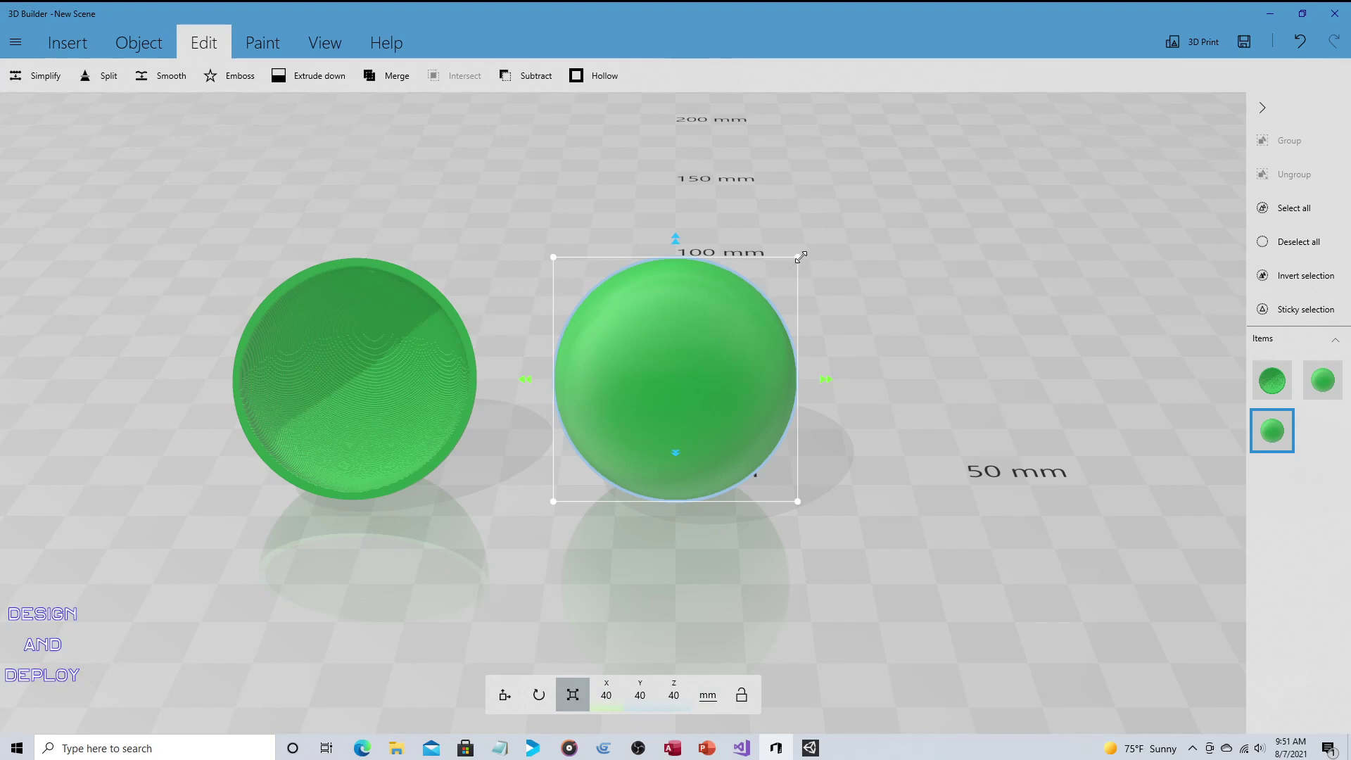
left_click_drag(795, 266, 783, 284)
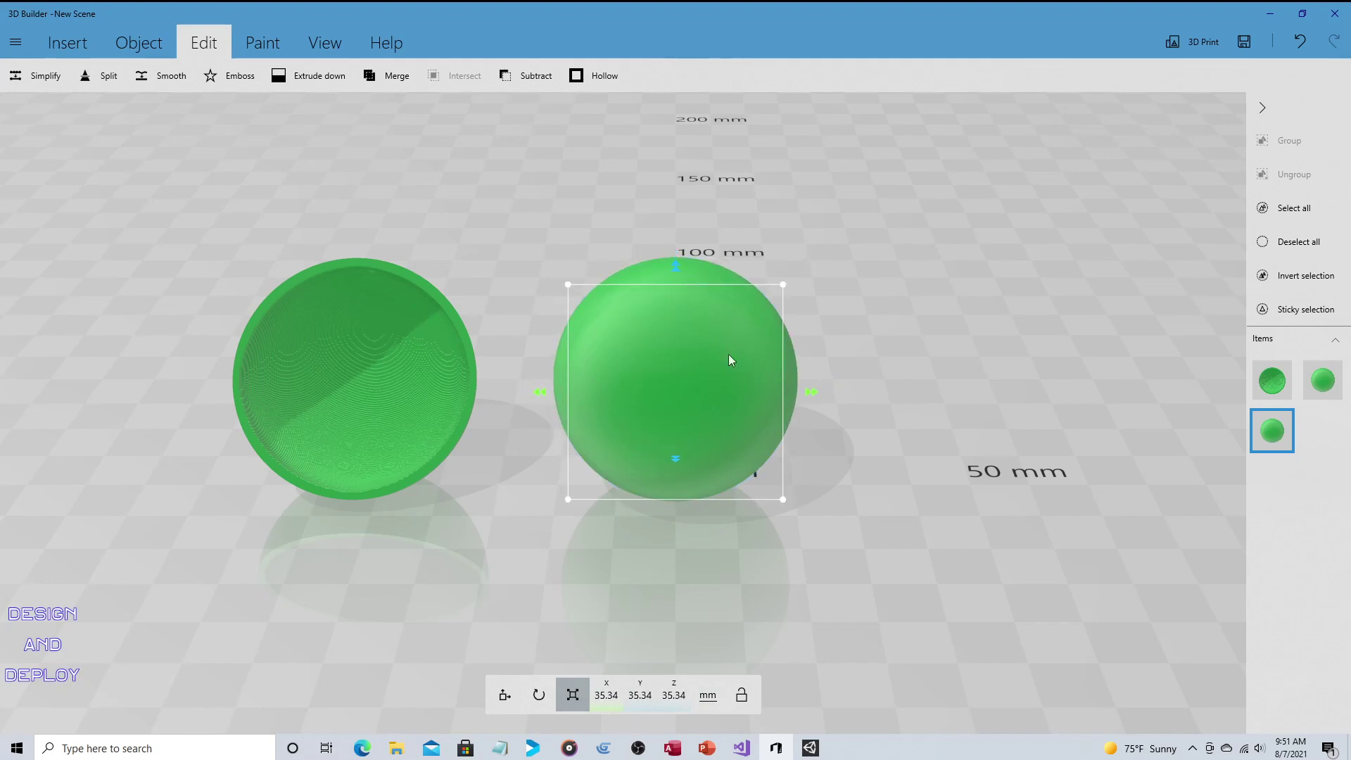
Raise the small sphere to X 0, Y 0, Z 20 mm, centred inside the other sphere
left_click(497, 702)
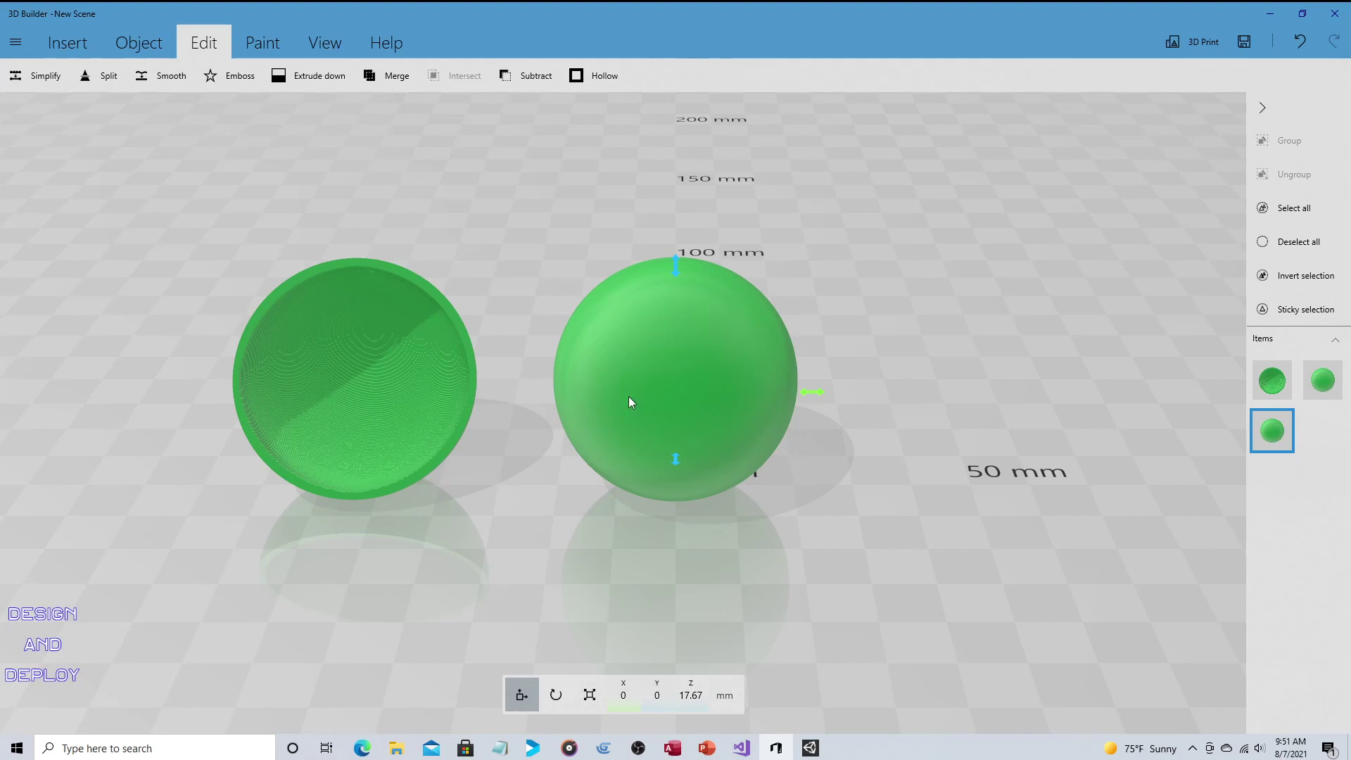
right_click_drag(854, 442, 745, 355)
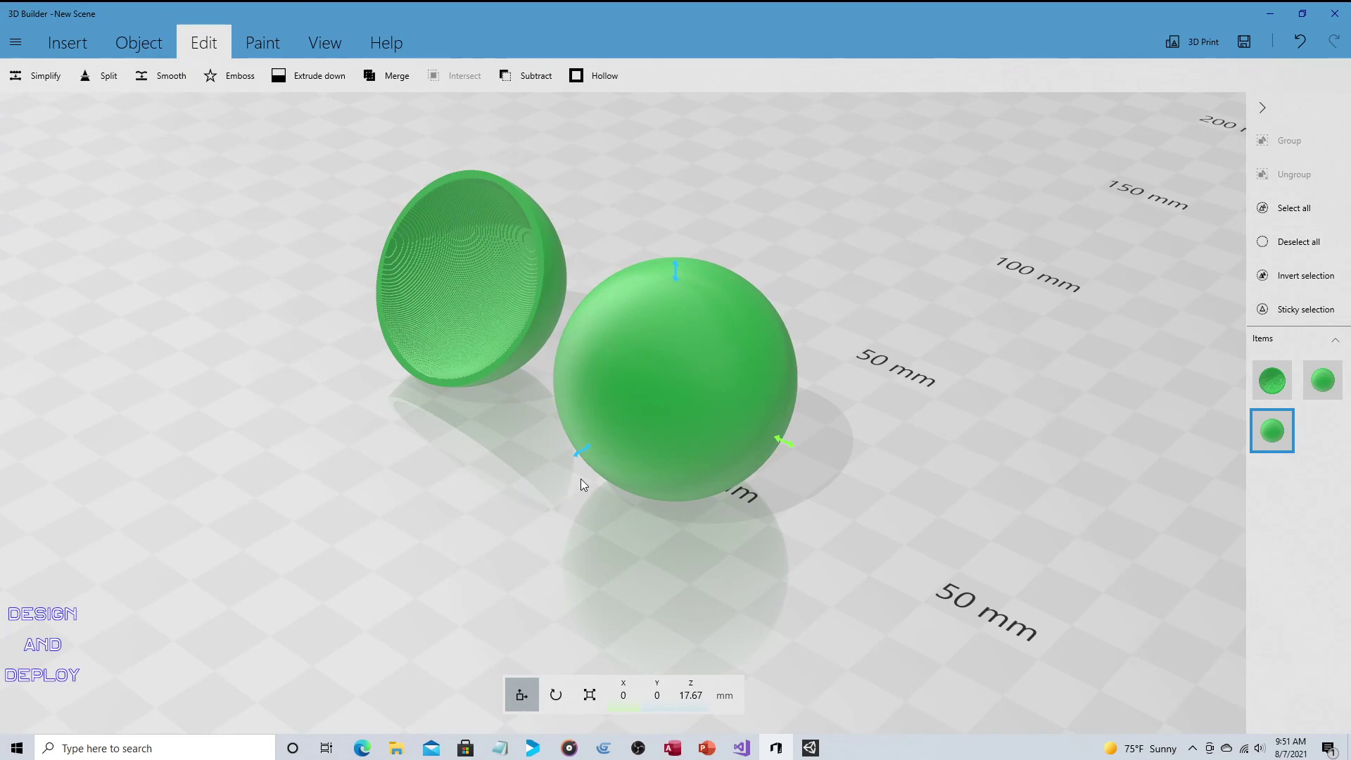
mouse_move(581, 458)
left_mouse_down()
mouse_move(558, 467)
mouse_move(571, 466)
left_mouse_up()
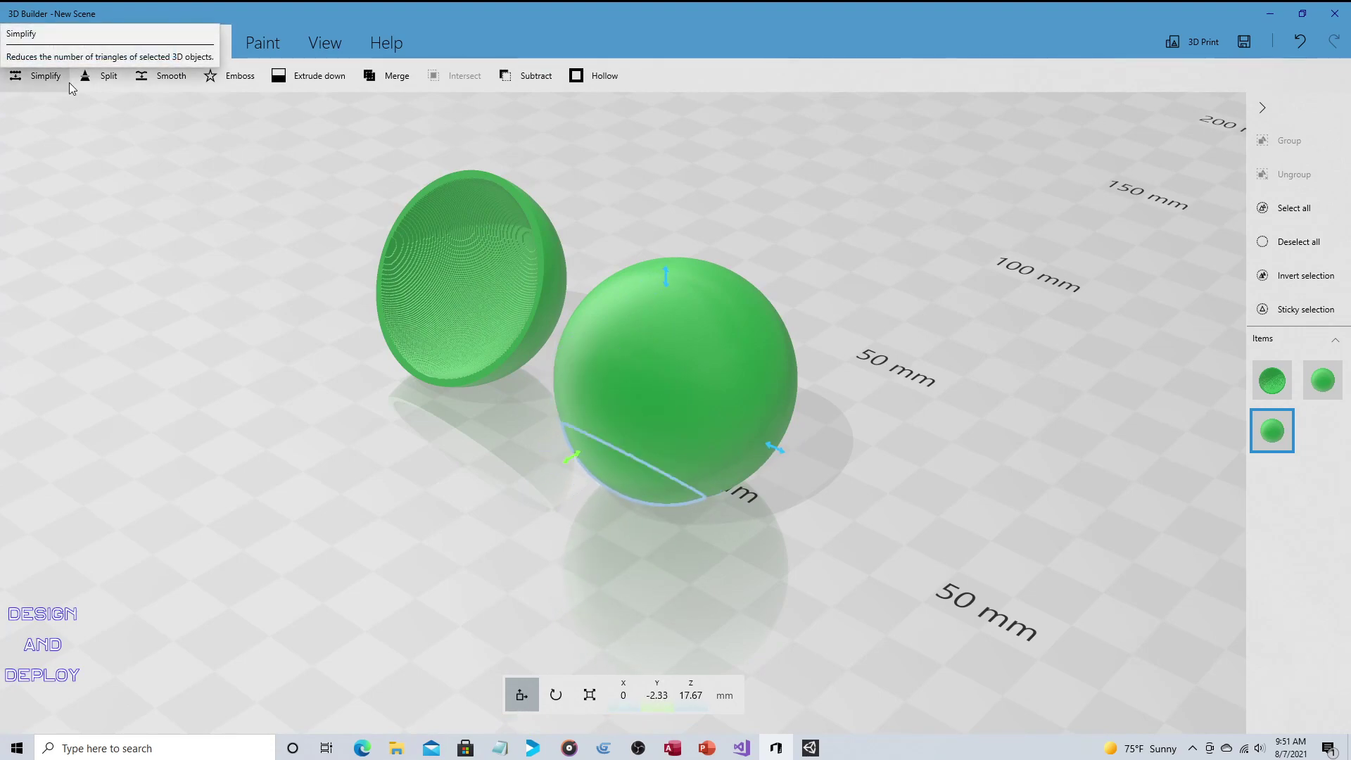
key("ctrl+z")
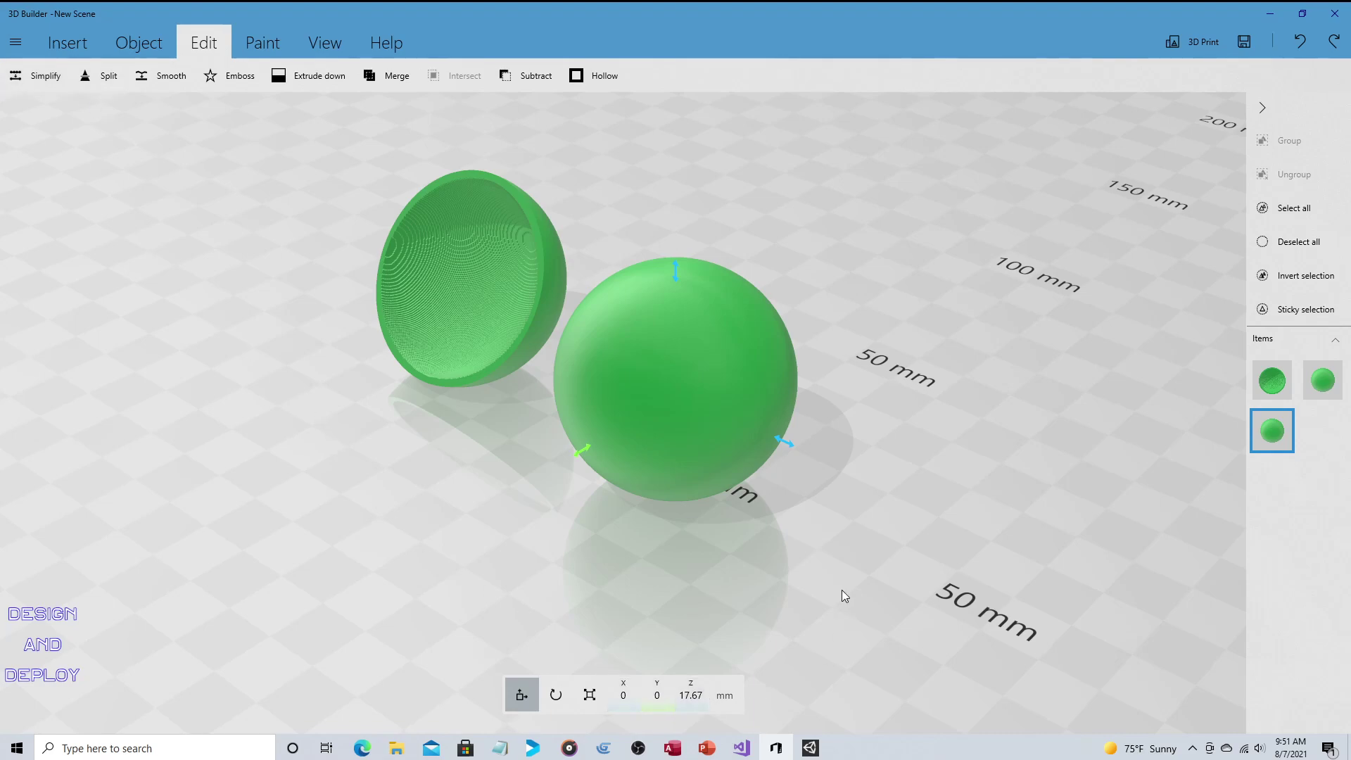
right_click_drag(841, 590, 1063, 535)
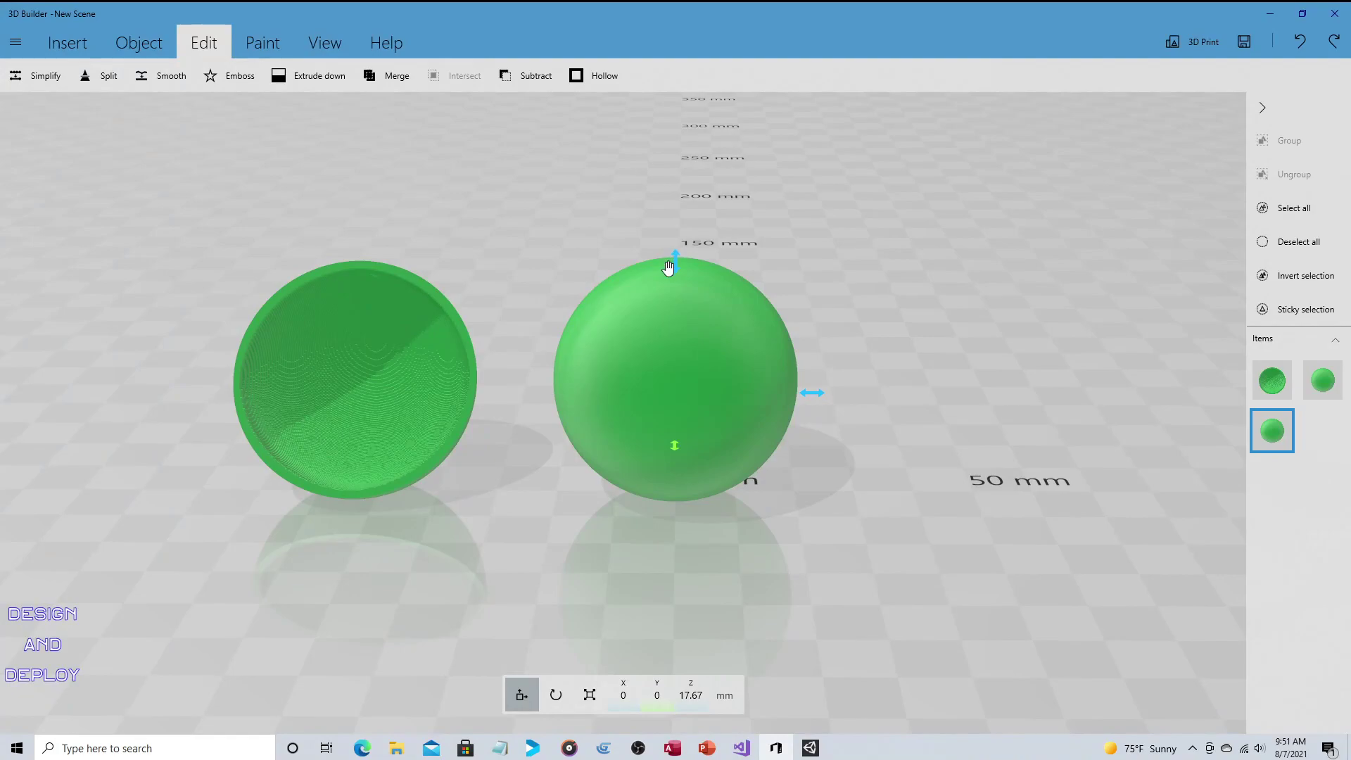
mouse_move(675, 262)
left_mouse_down()
mouse_move(674, 242)
mouse_move(676, 285)
mouse_move(677, 239)
mouse_move(680, 251)
left_mouse_up()
left_click_drag(805, 441, 848, 435)
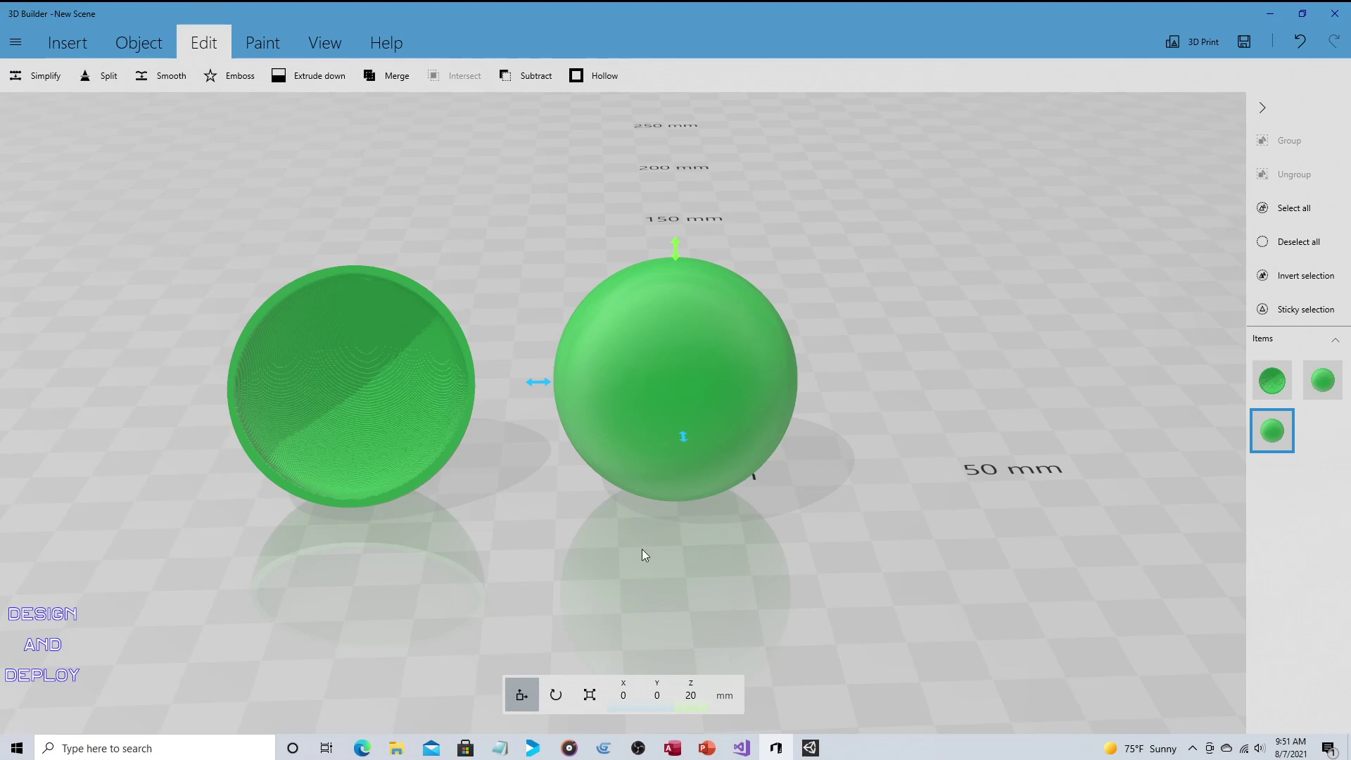
mouse_move(641, 555)
right_mouse_down()
mouse_move(678, 564)
mouse_move(667, 548)
right_mouse_up()
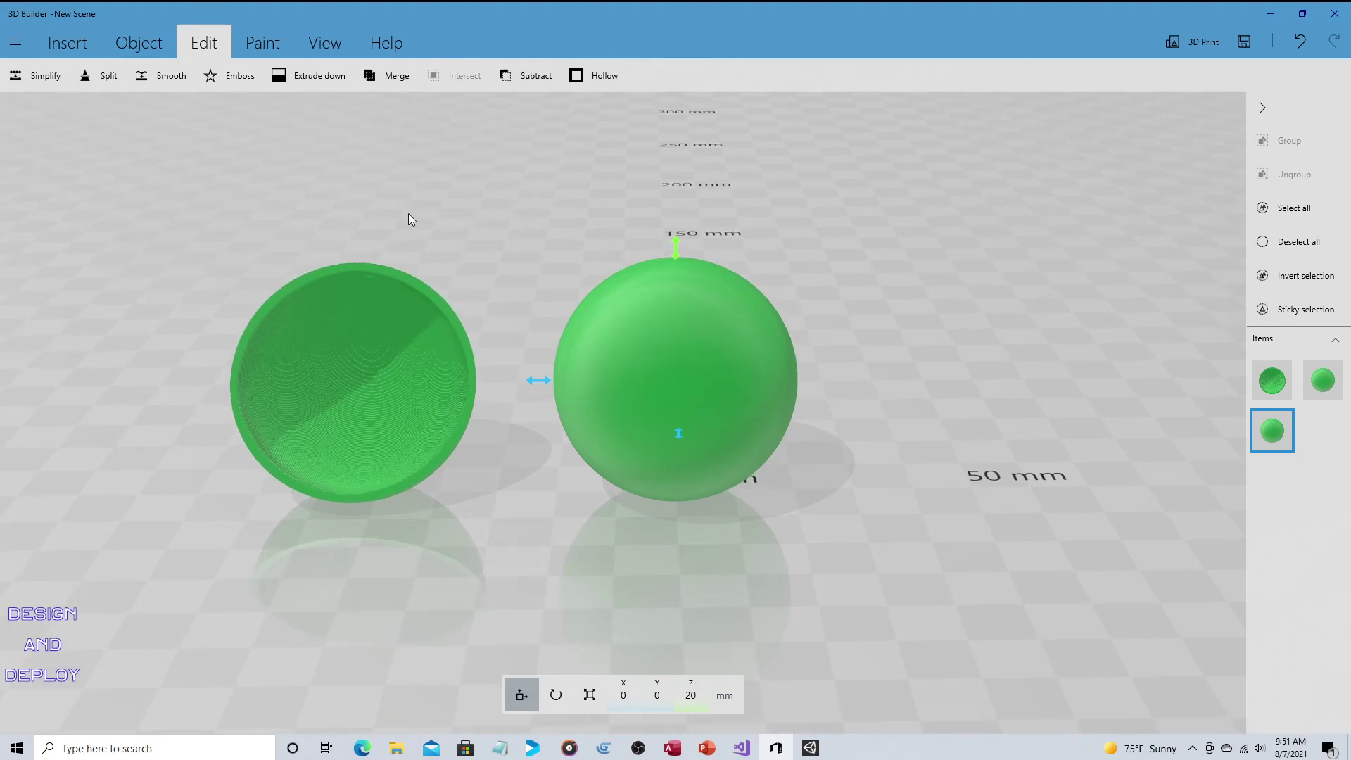
Subtract the small sphere from the larger one, then split it at 63.17° roll keeping the bottom
left_click(525, 75)
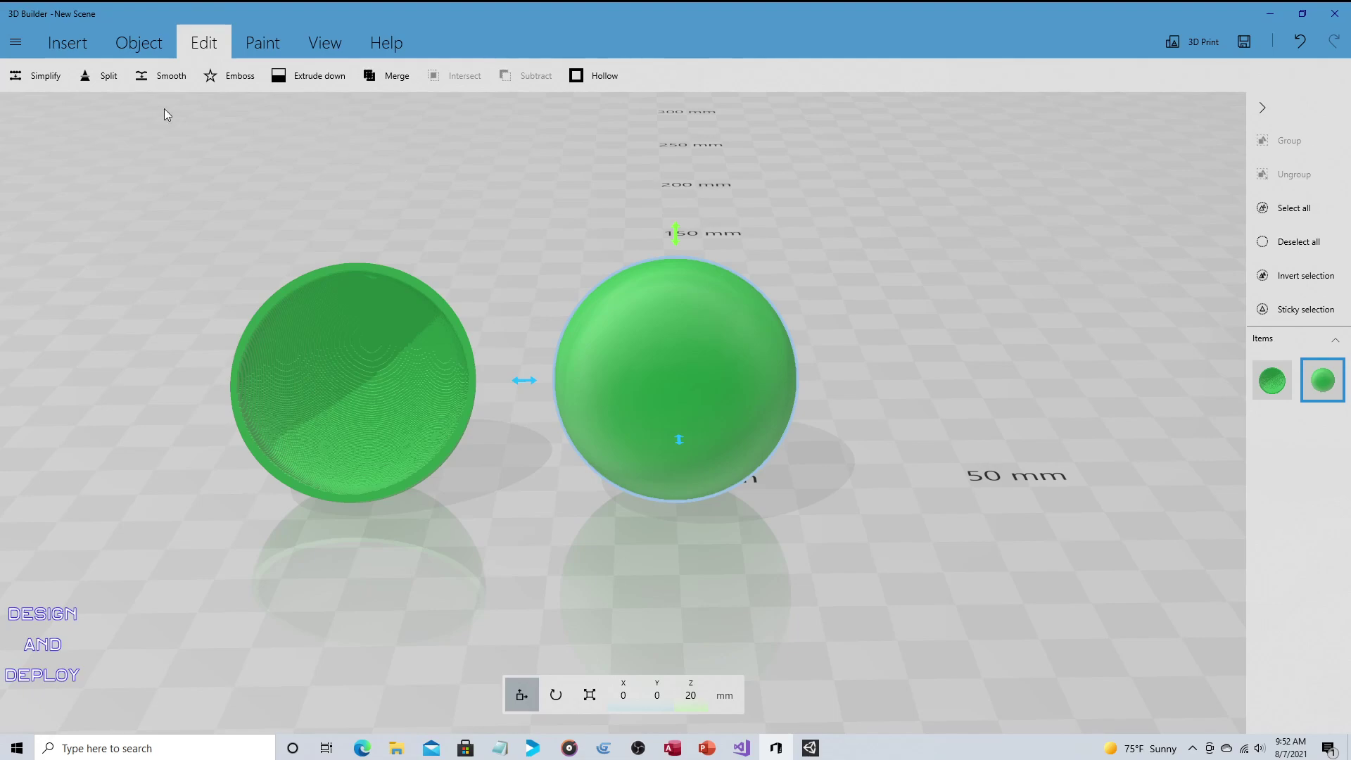
left_click(94, 77)
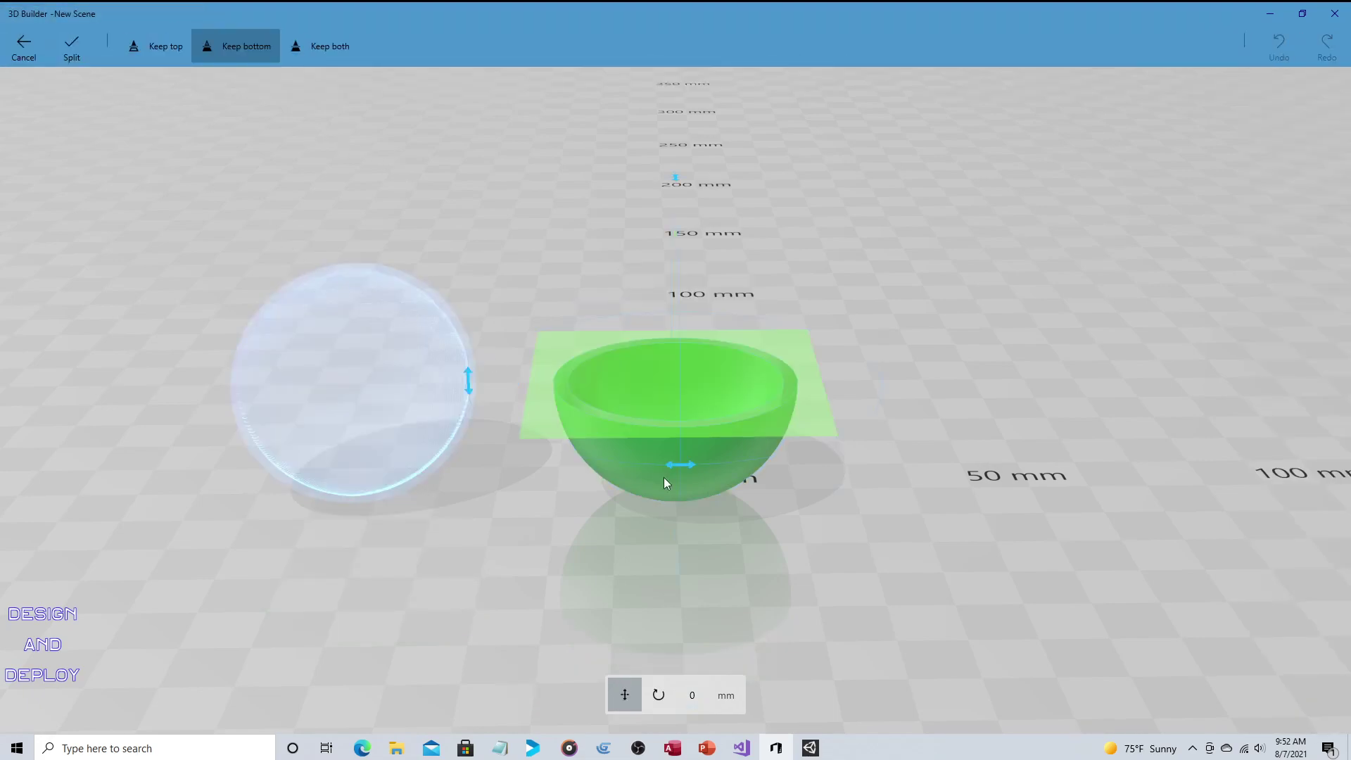
left_click(658, 696)
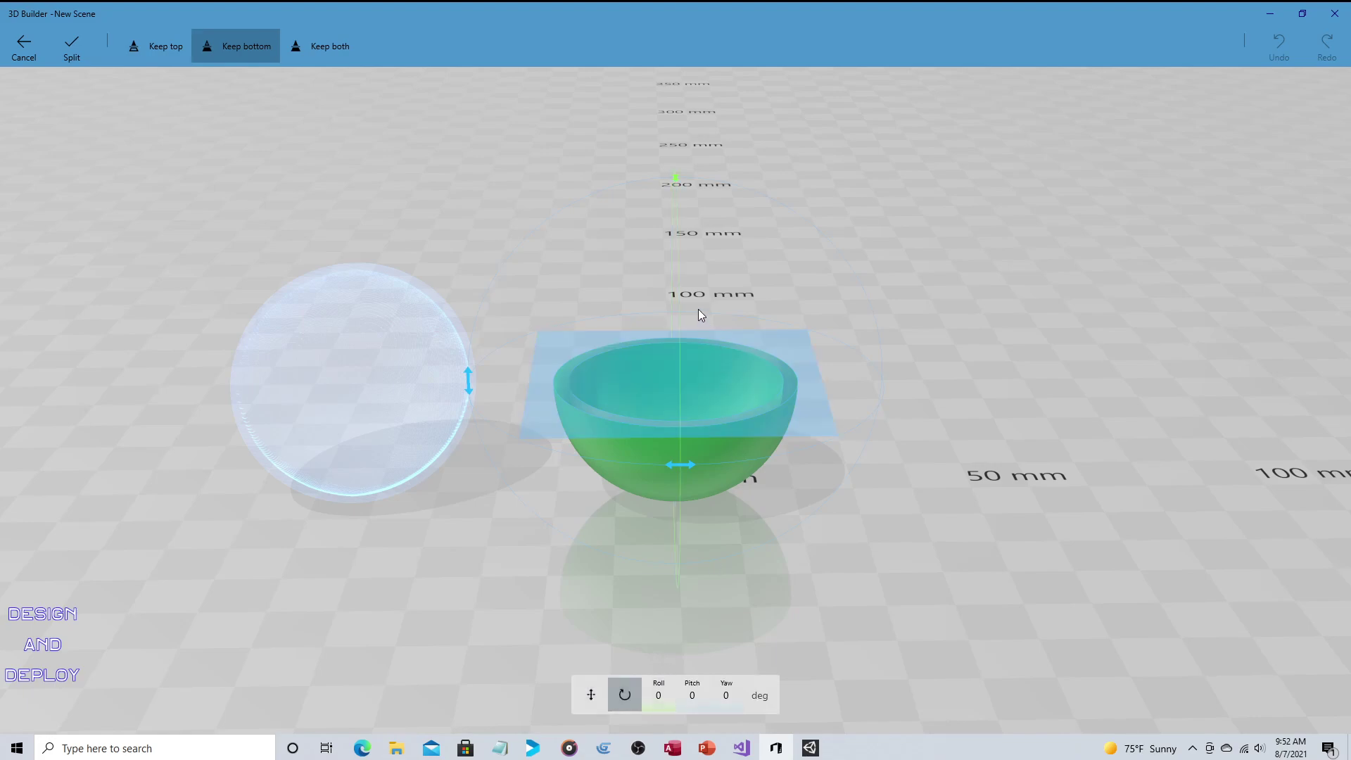
left_click_drag(679, 183, 681, 127)
left_click_drag(674, 222, 681, 334)
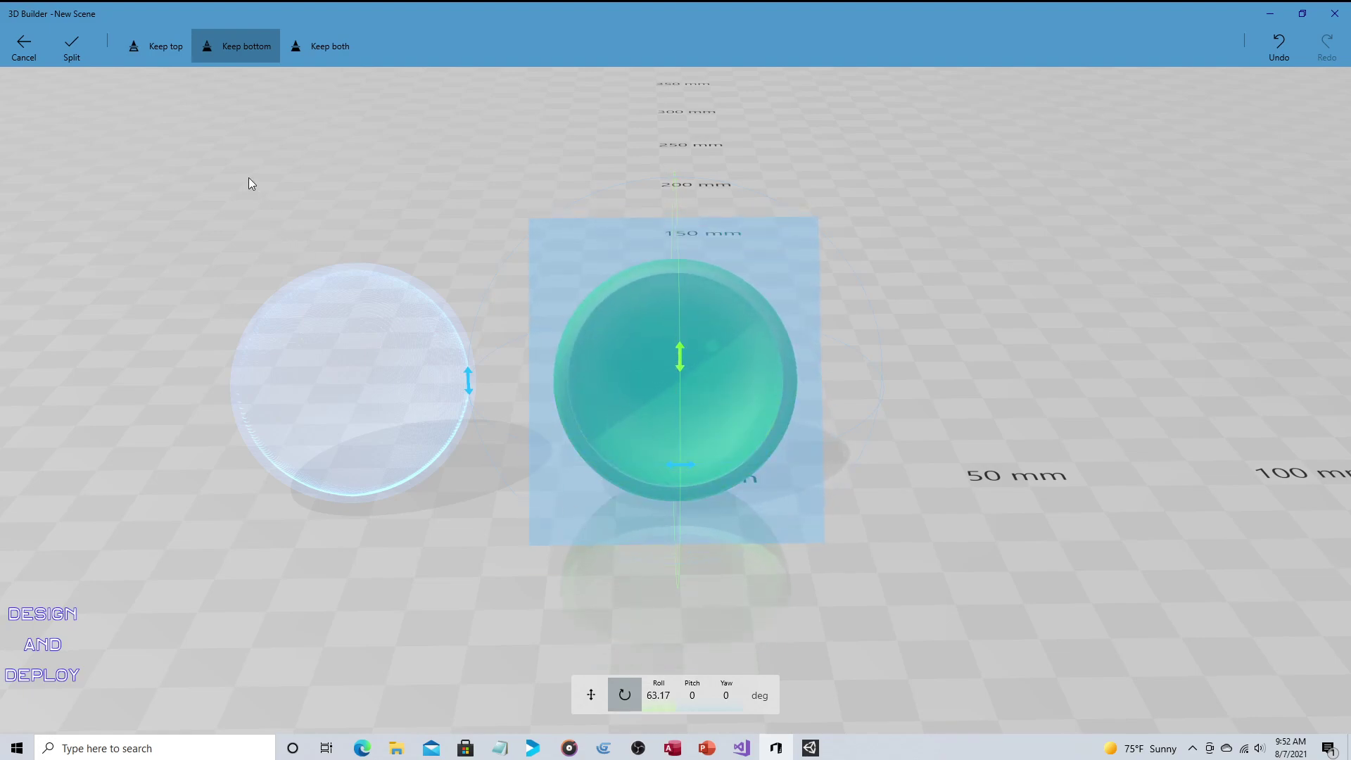
left_click(208, 46)
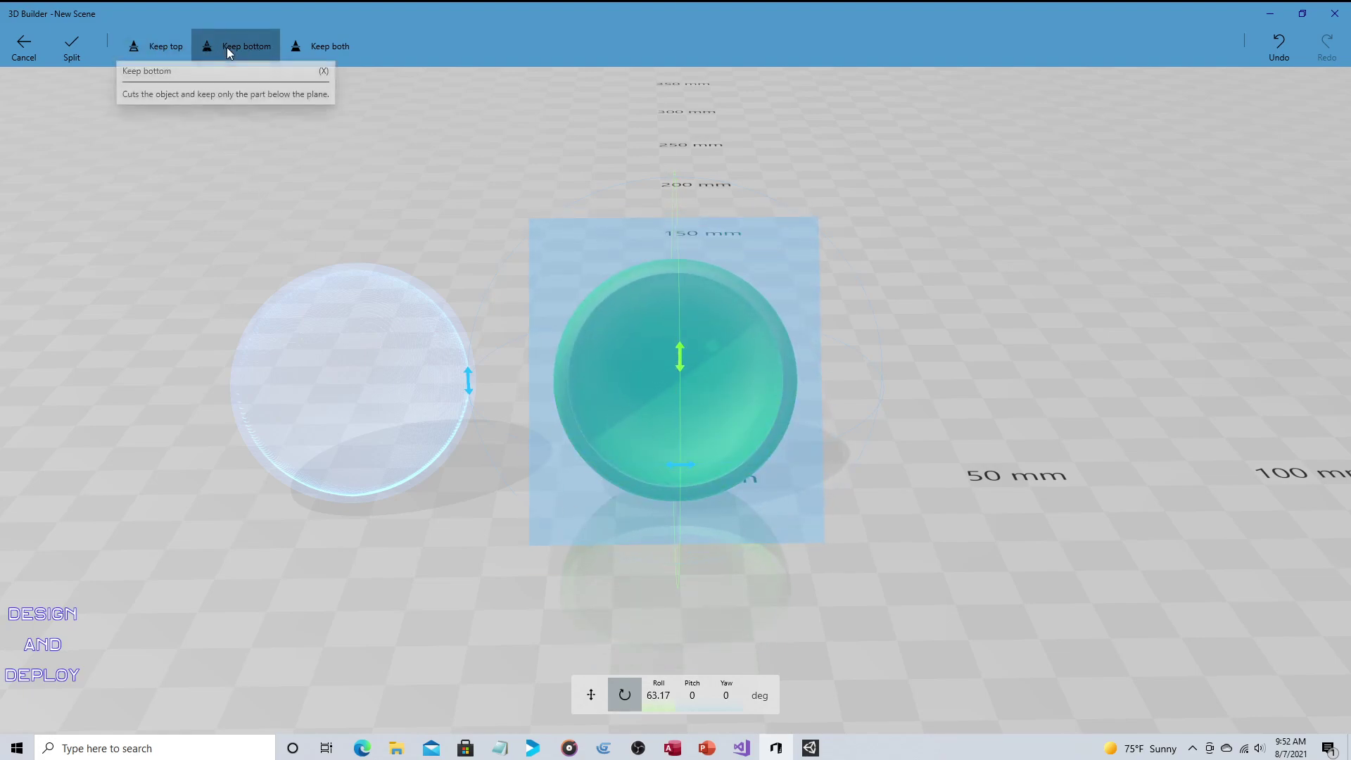
left_click(71, 48)
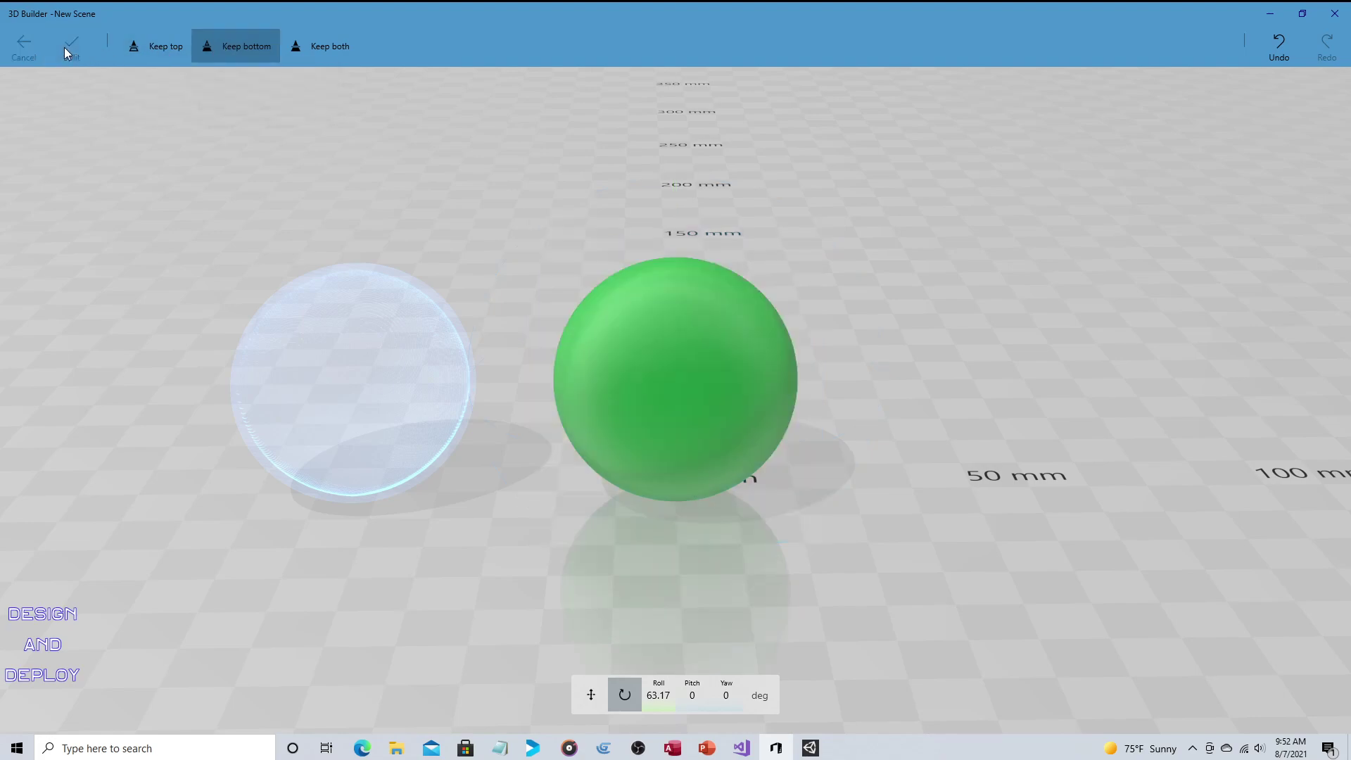
Orbit and zoom to compare the ridged and smooth hemisphere interiors
scroll(797, 297, "up", 5)
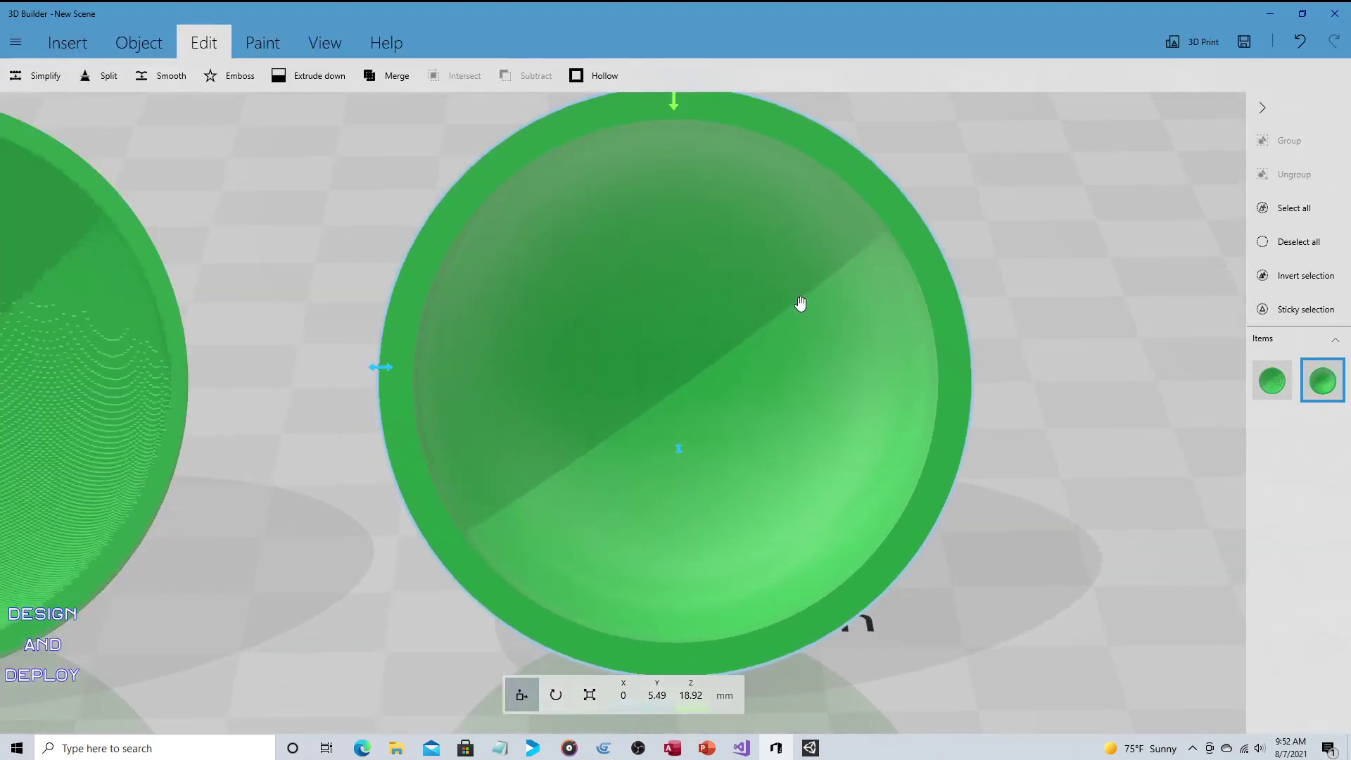
left_click_drag(814, 302, 1142, 411)
scroll(1028, 367, "down", 2)
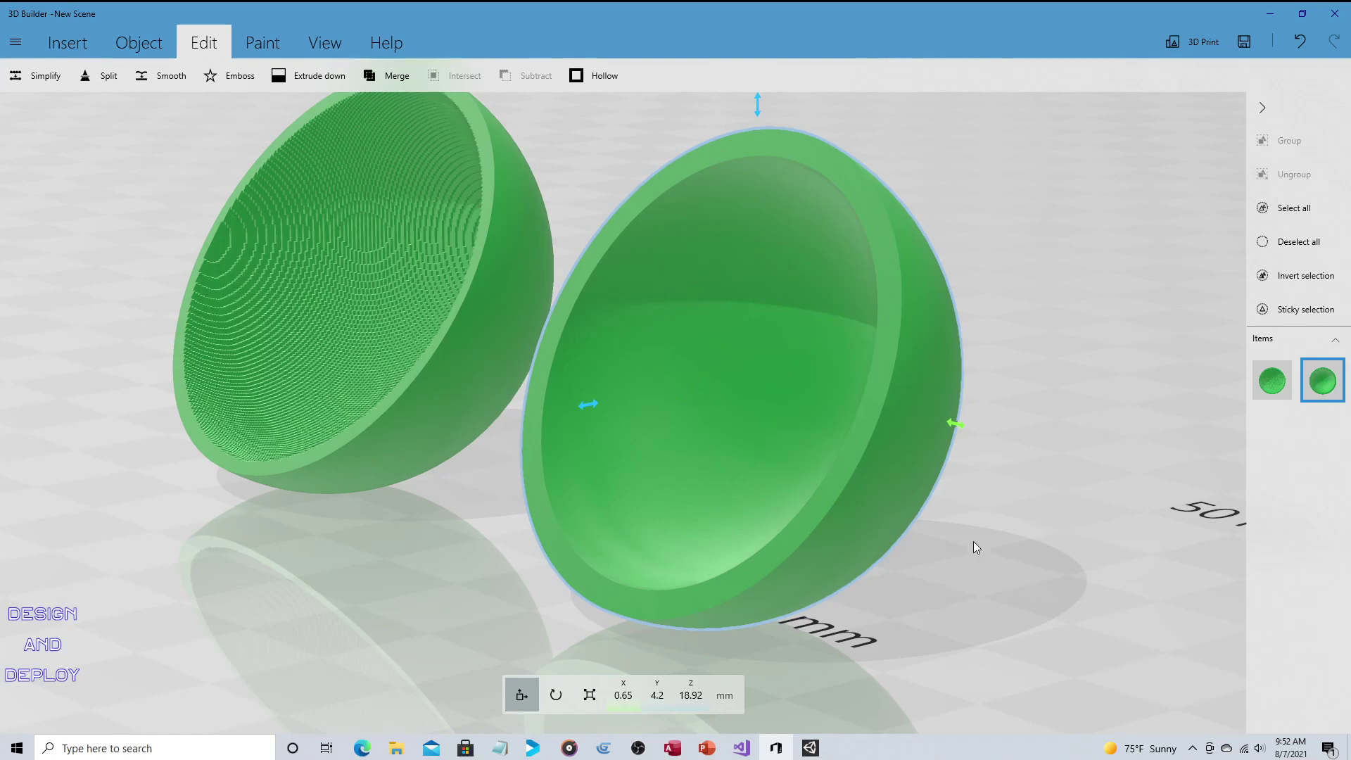
left_click_drag(972, 530, 987, 521)
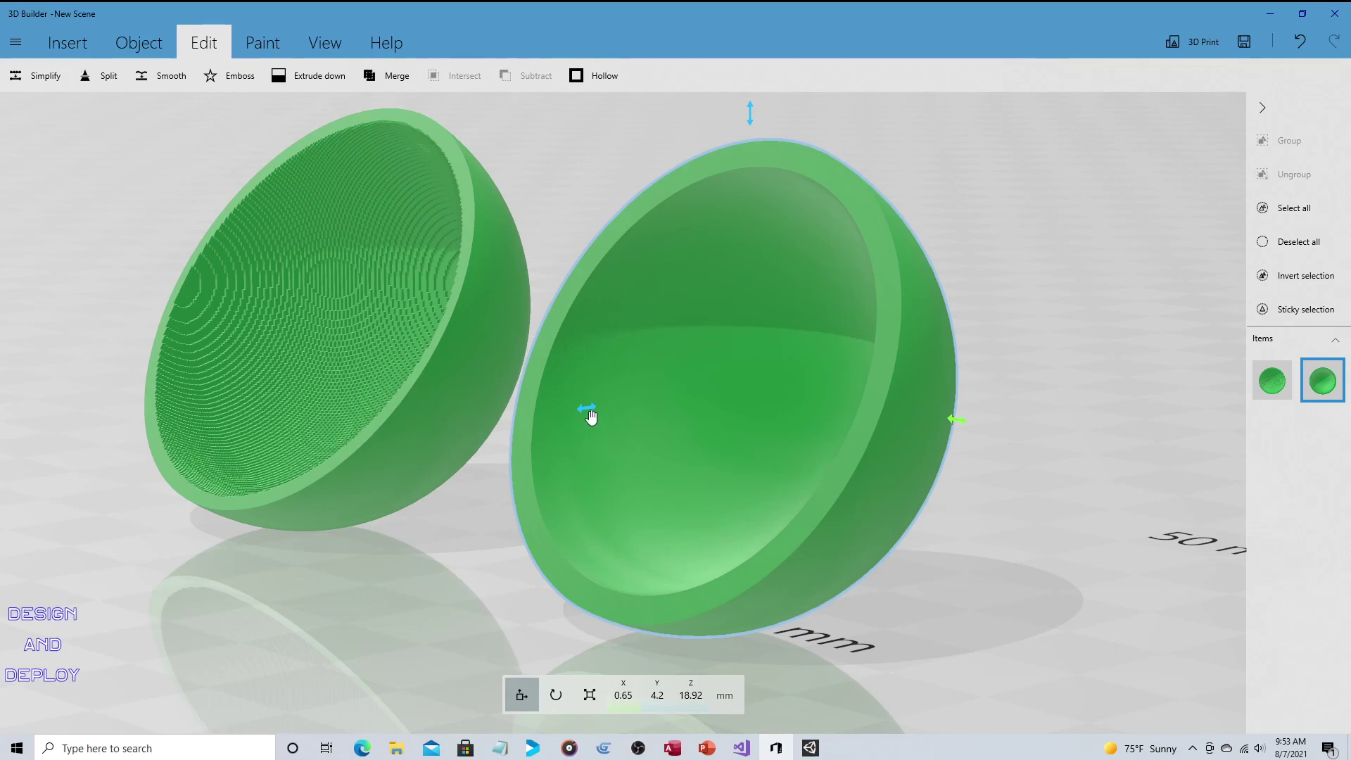
right_click_drag(591, 417, 578, 556)
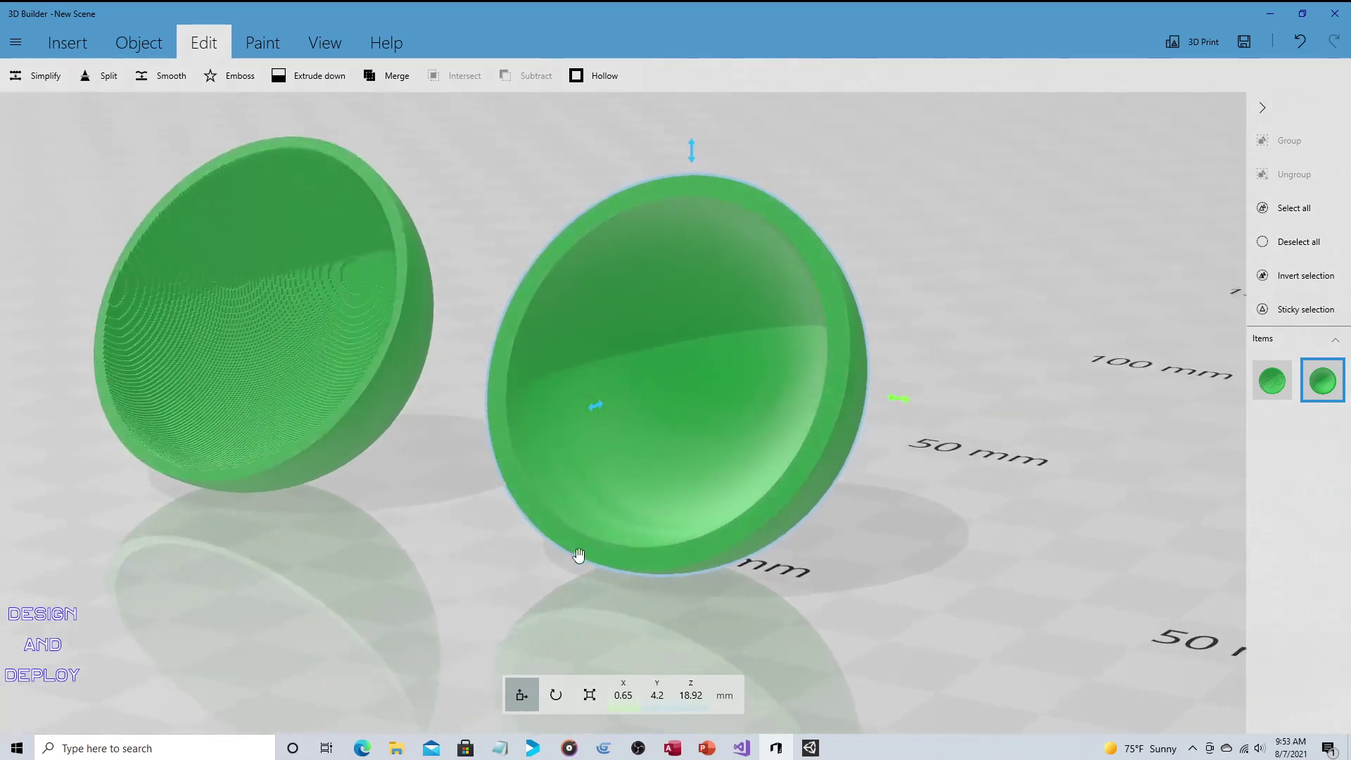
middle_click_drag(530, 497, 654, 503)
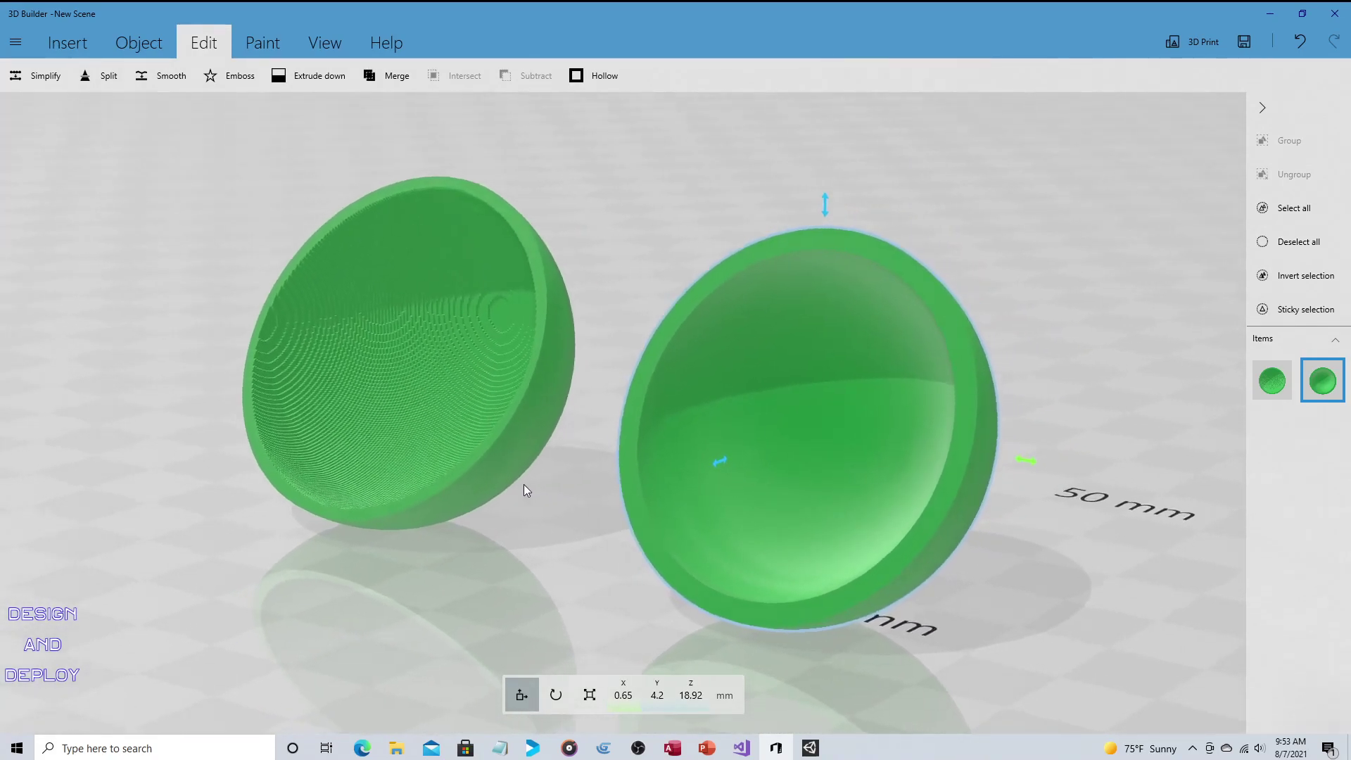
right_click_drag(524, 484, 497, 462)
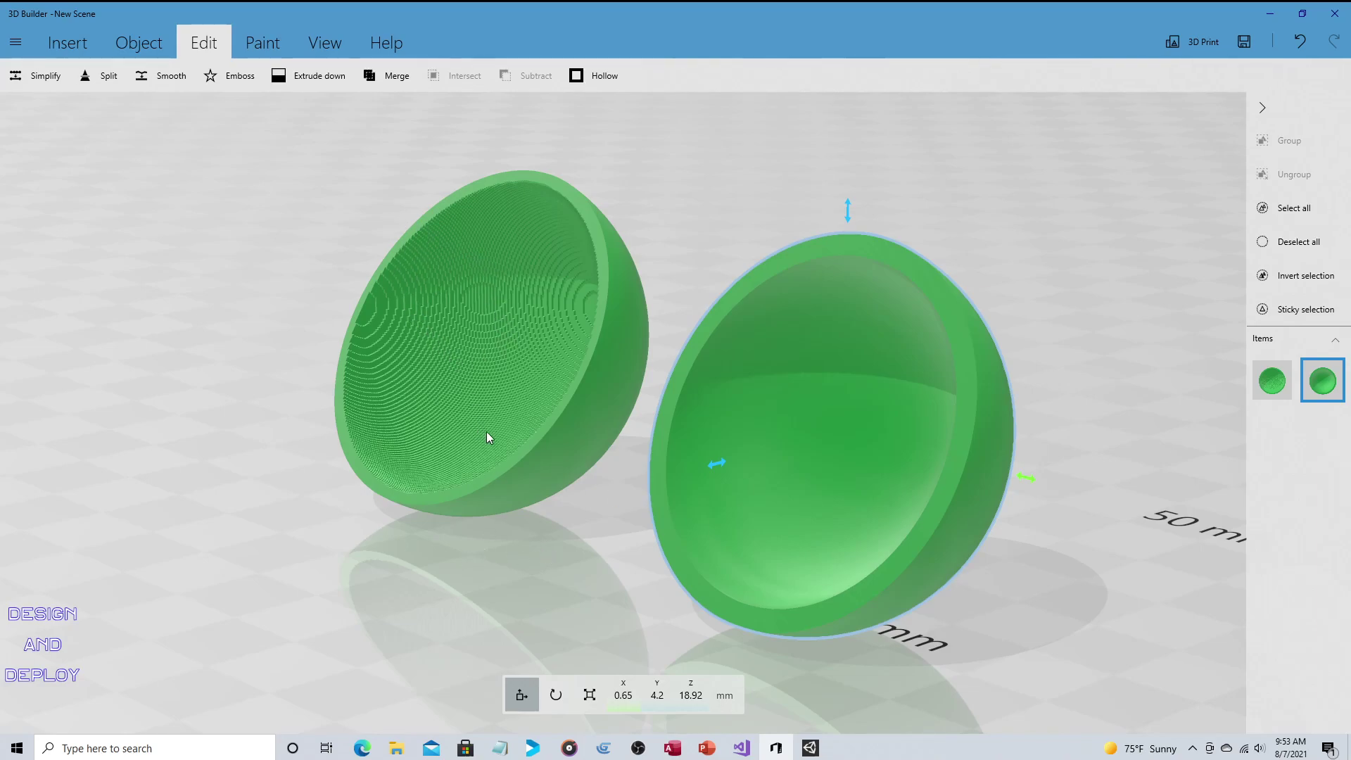
left_click_drag(1009, 543, 1089, 569)
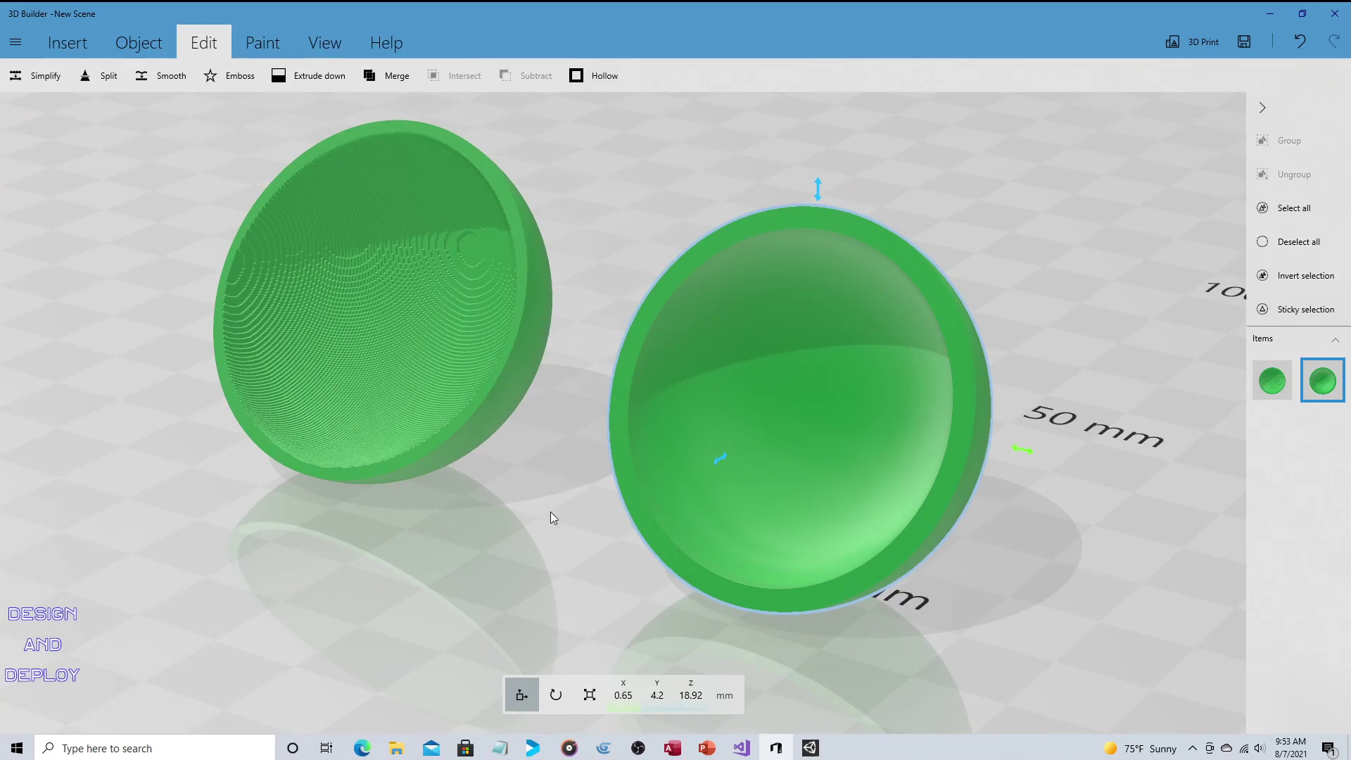
left_click_drag(552, 518, 783, 529)
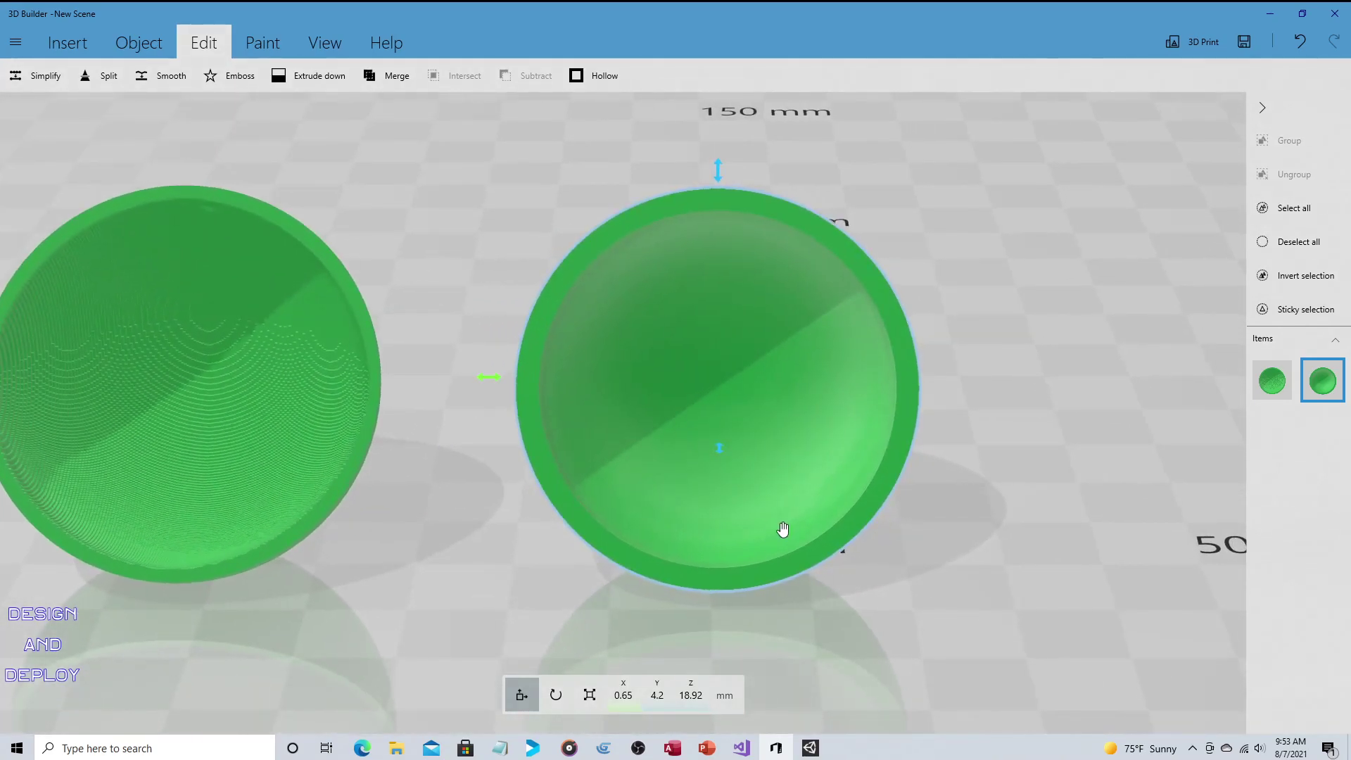
scroll(774, 475, "down", 5)
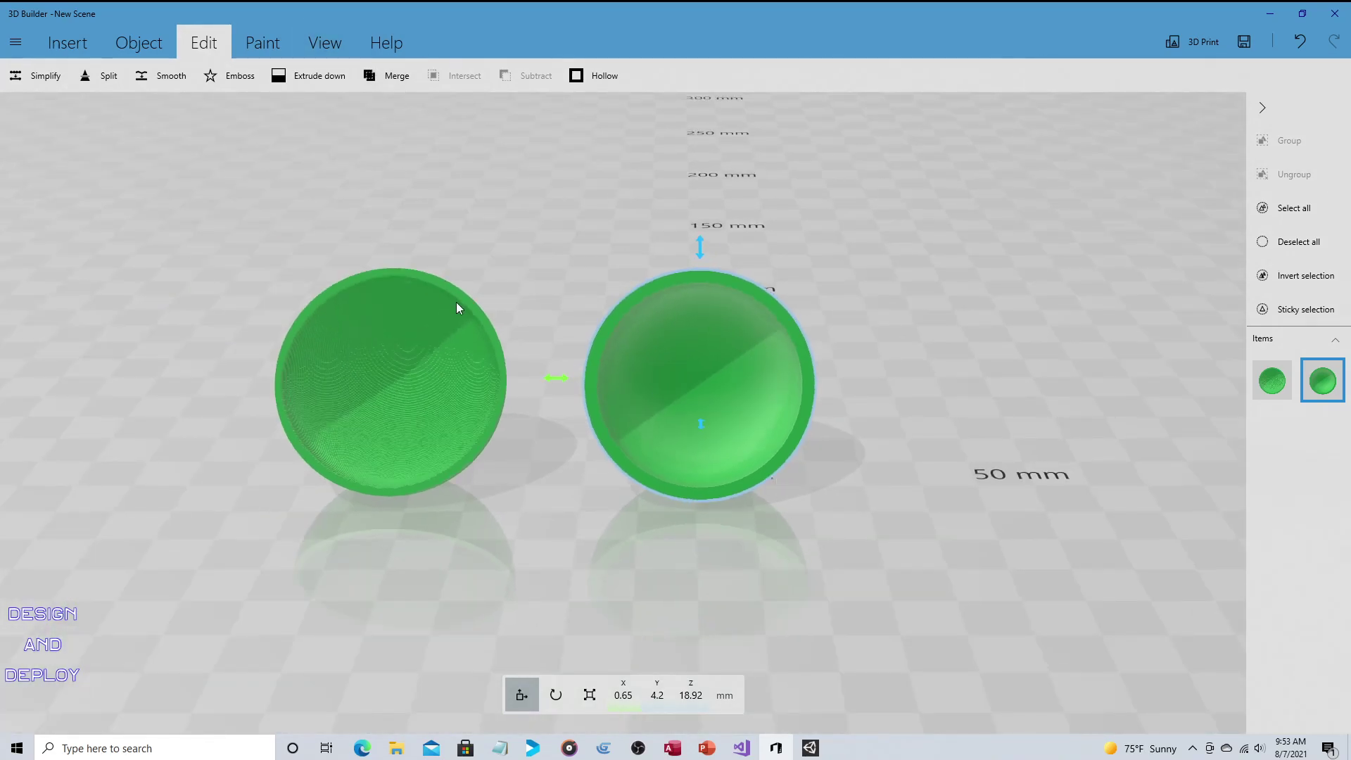
Delete both hemispheres, leaving the build plate empty
key("Delete")
left_click(453, 327)
key("Delete")
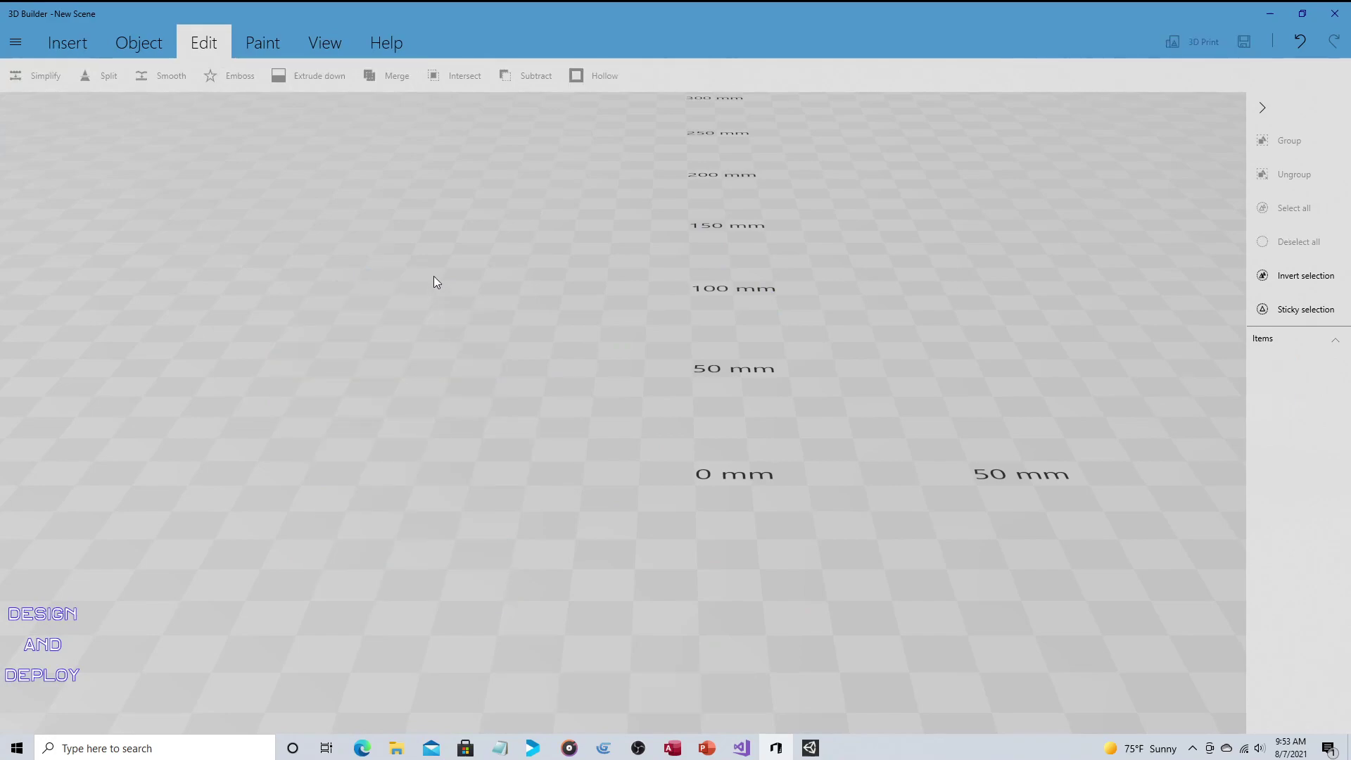
left_click(57, 44)
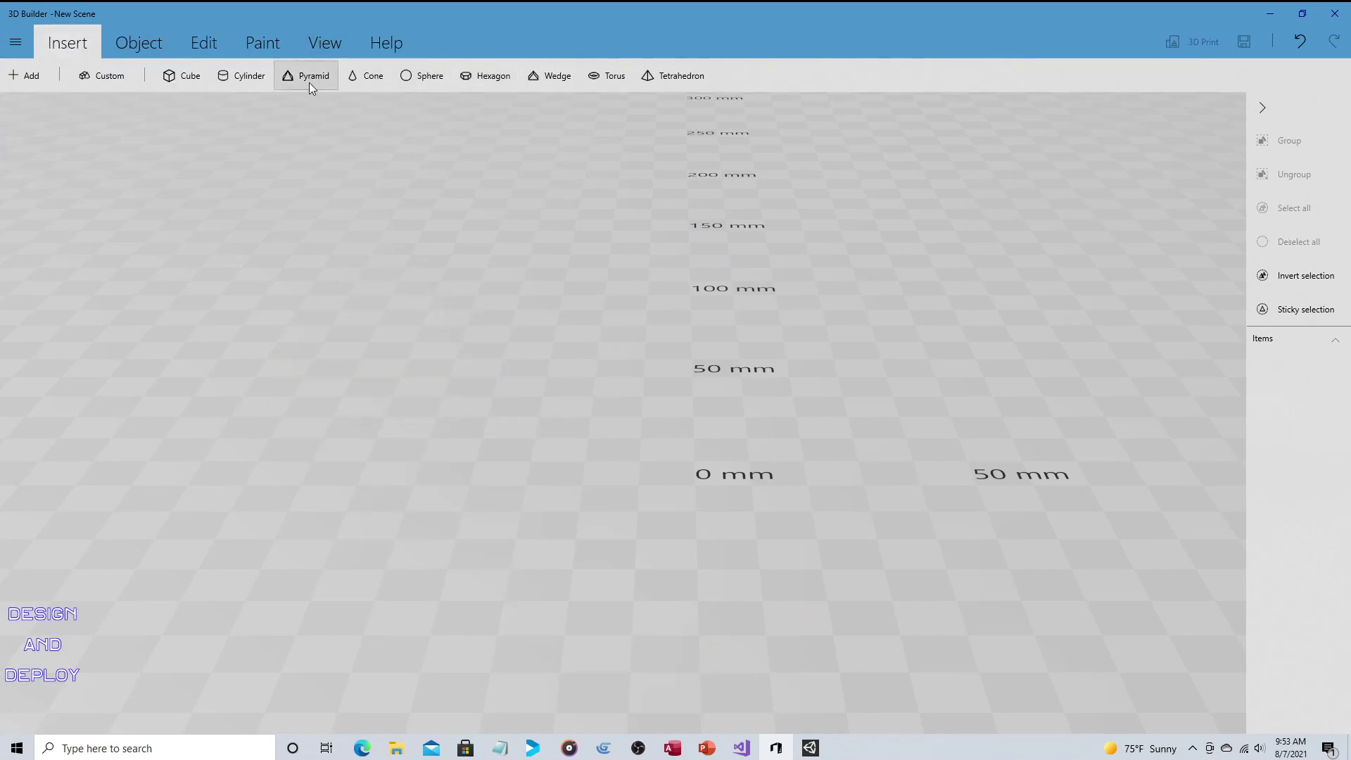
Insert a cube and hollow it with 0.8 mm walls
left_click(184, 76)
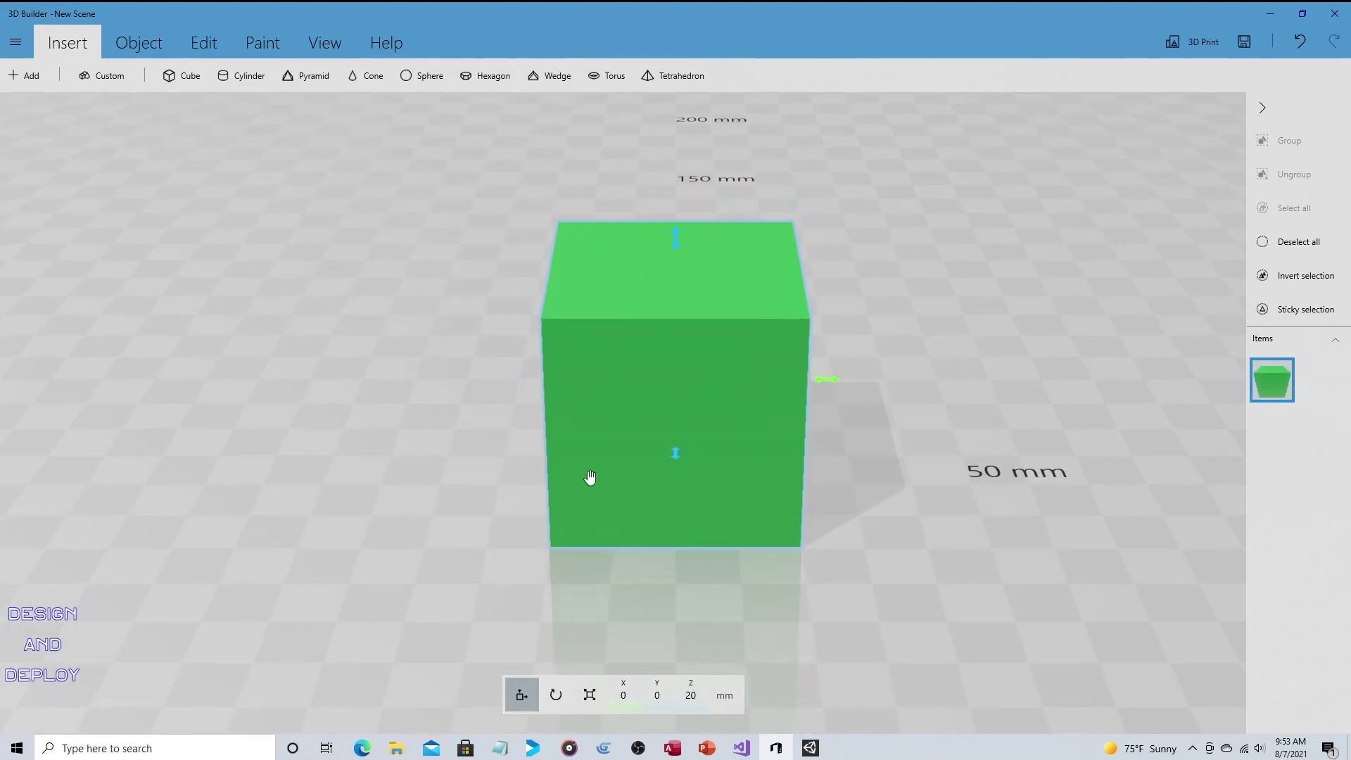
left_click(201, 47)
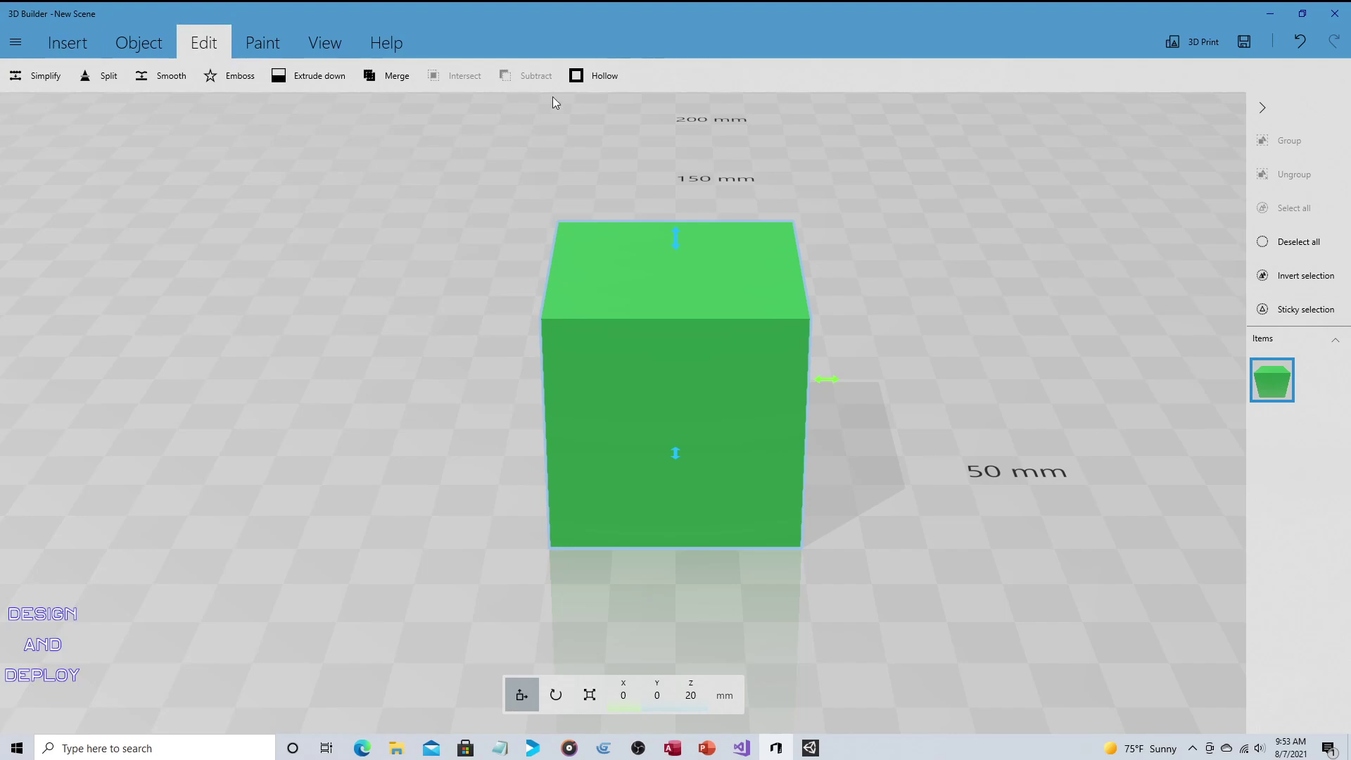
left_click(595, 75)
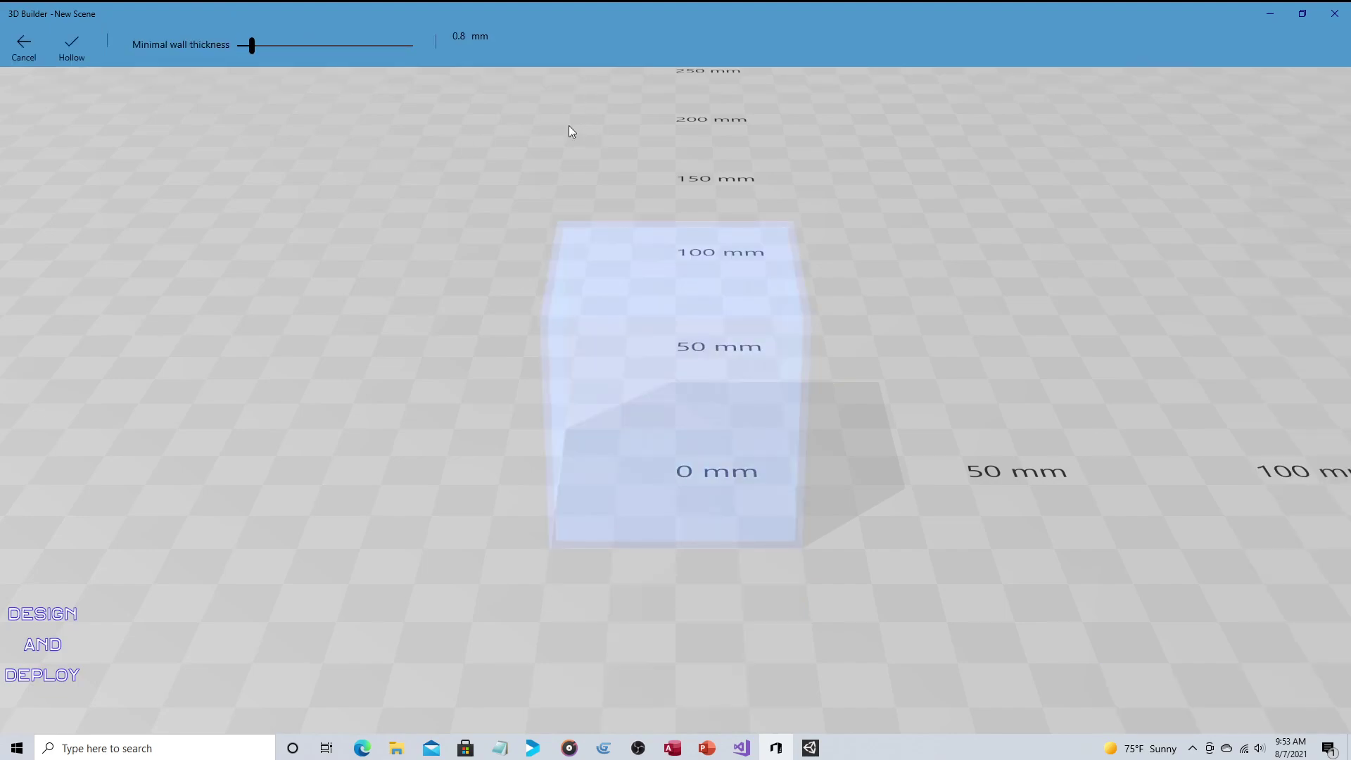
left_click(71, 49)
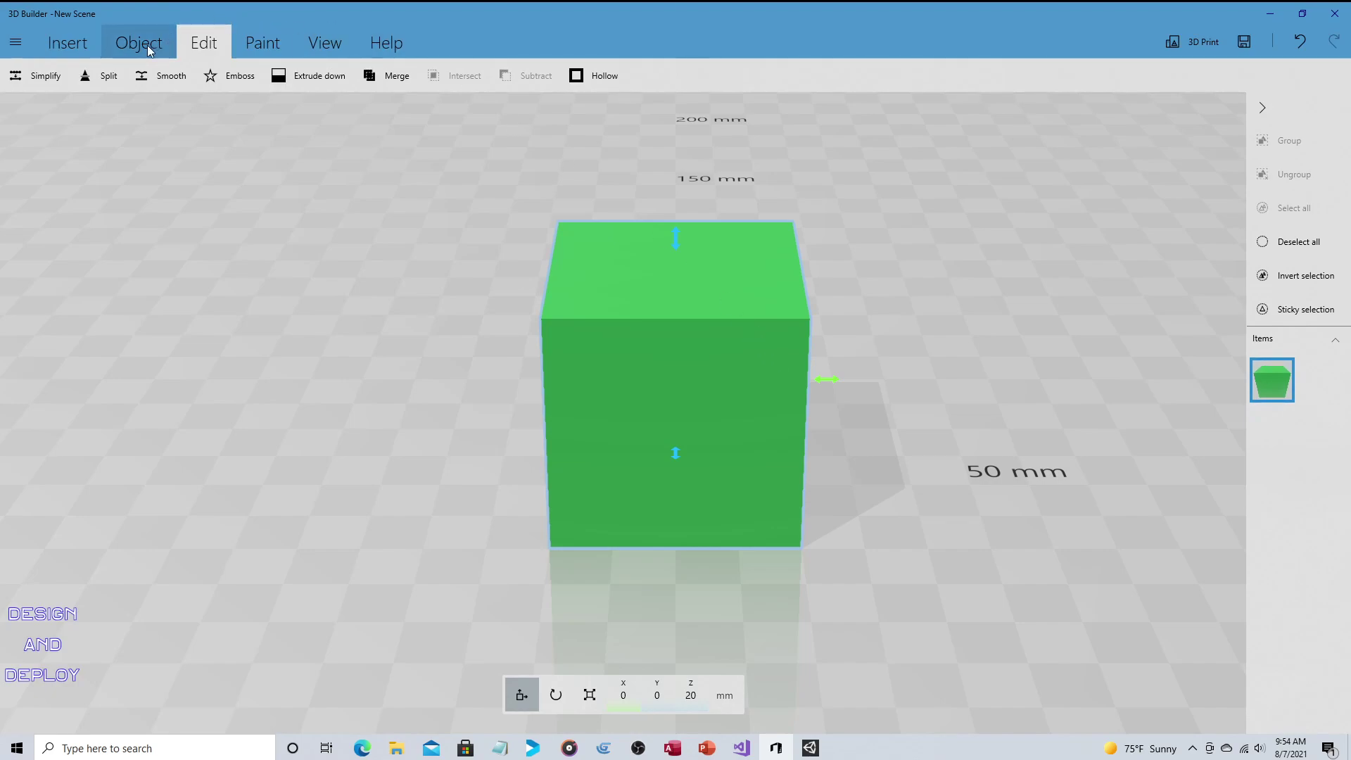
Split the hollow cube with an upright plane at 68.24° roll, keeping the bottom
left_click(111, 75)
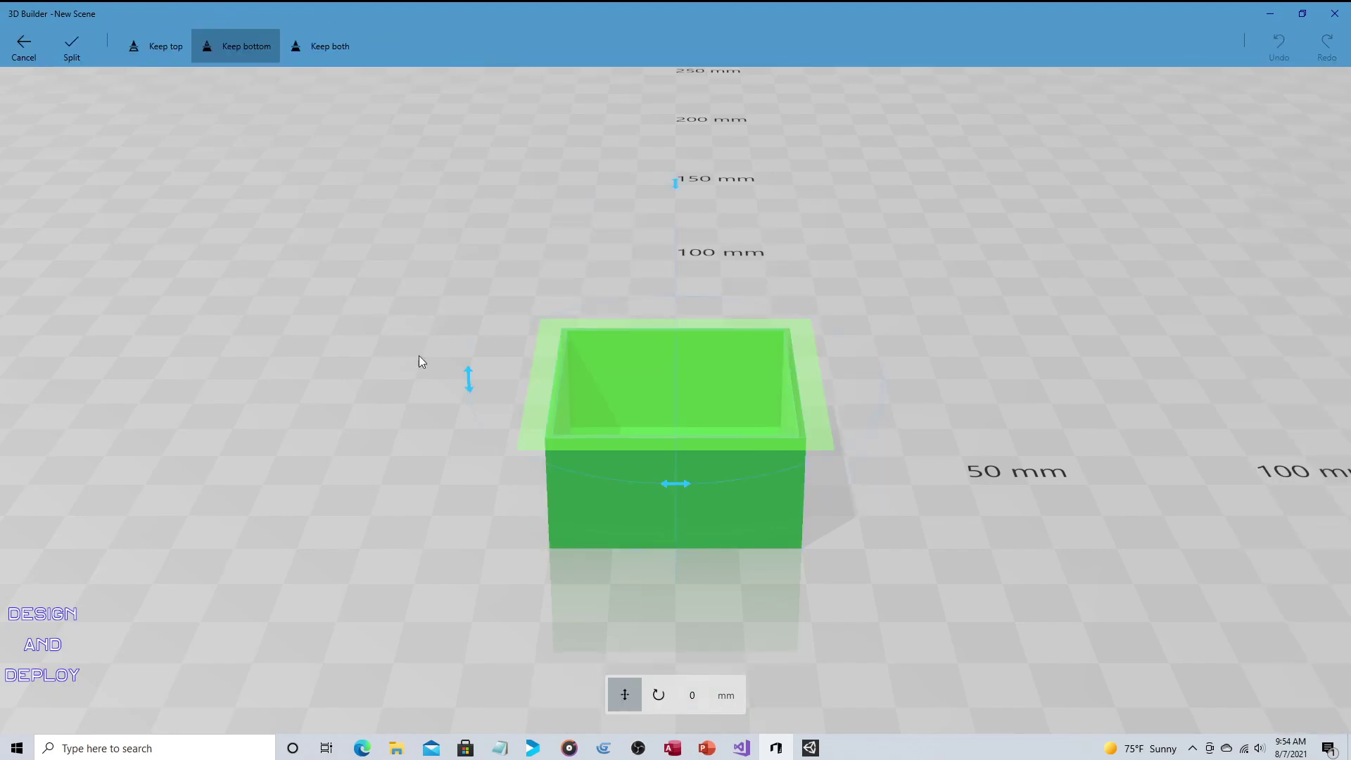
left_click(659, 695)
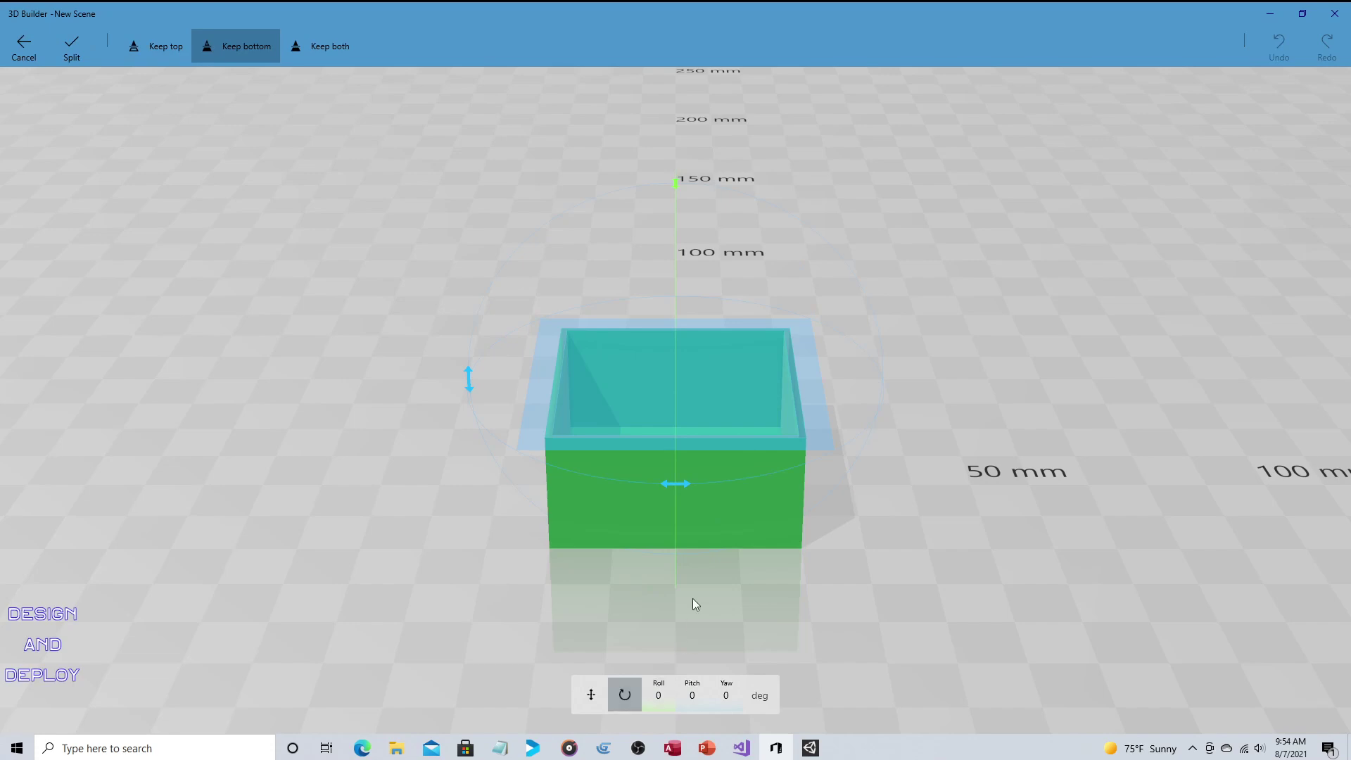
left_click_drag(676, 186, 688, 379)
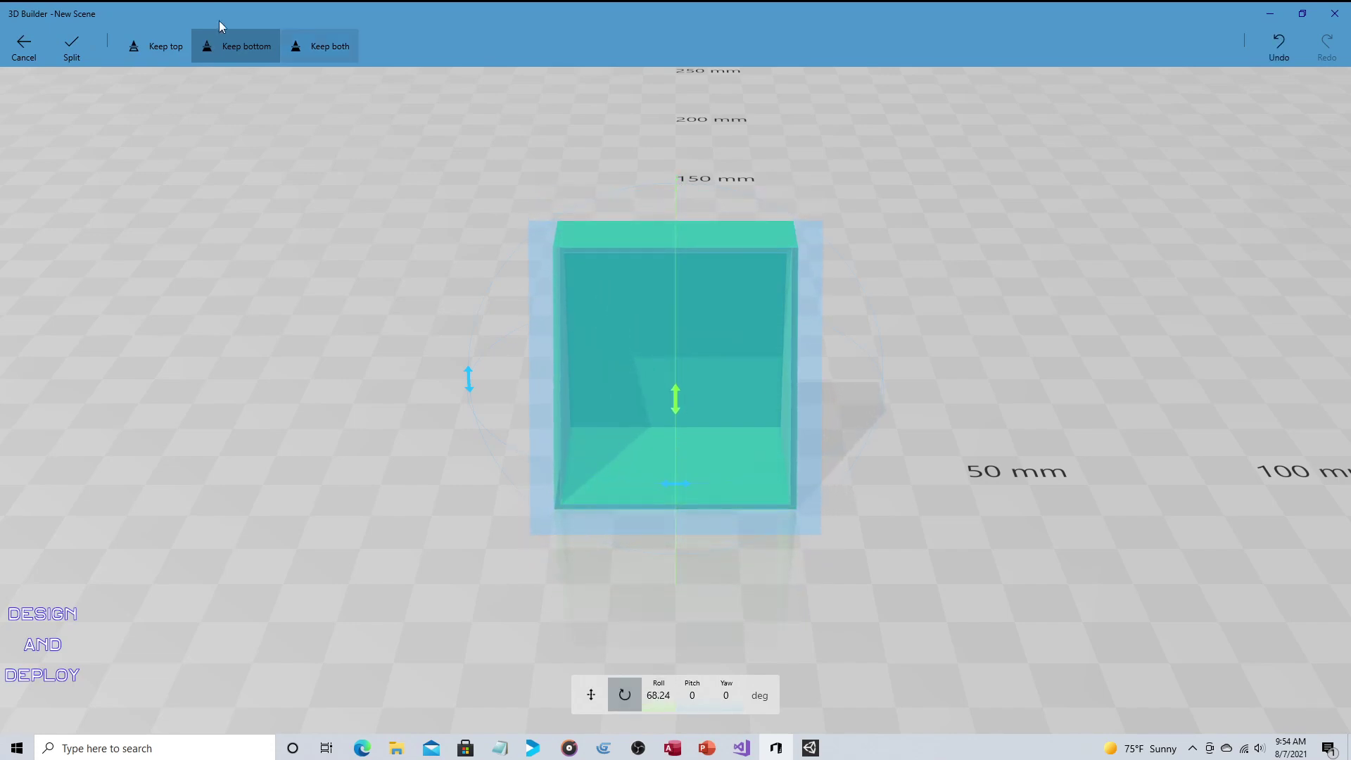
left_click(43, 45)
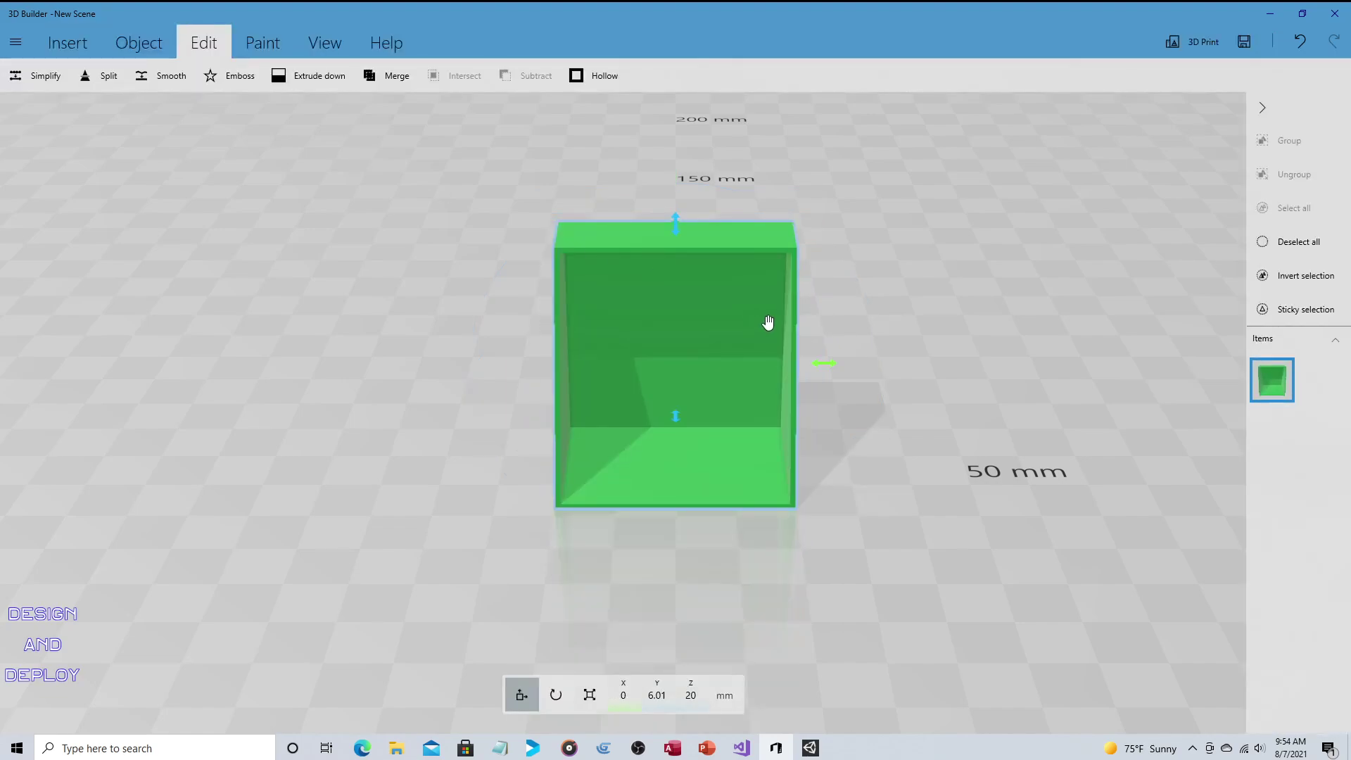
Inspect the open box's interior from several angles, then nudge it to X -0.15 mm
scroll(767, 322, "up", 3)
mouse_move(766, 320)
right_mouse_down()
mouse_move(790, 340)
mouse_move(380, 241)
mouse_move(507, 347)
mouse_move(814, 363)
mouse_move(1116, 249)
mouse_move(1142, 262)
mouse_move(1168, 326)
mouse_move(1175, 420)
mouse_move(1131, 446)
mouse_move(904, 388)
mouse_move(674, 302)
mouse_move(624, 252)
mouse_move(555, 238)
mouse_move(543, 271)
mouse_move(462, 307)
mouse_move(790, 325)
right_mouse_up()
scroll(787, 318, "down", 5)
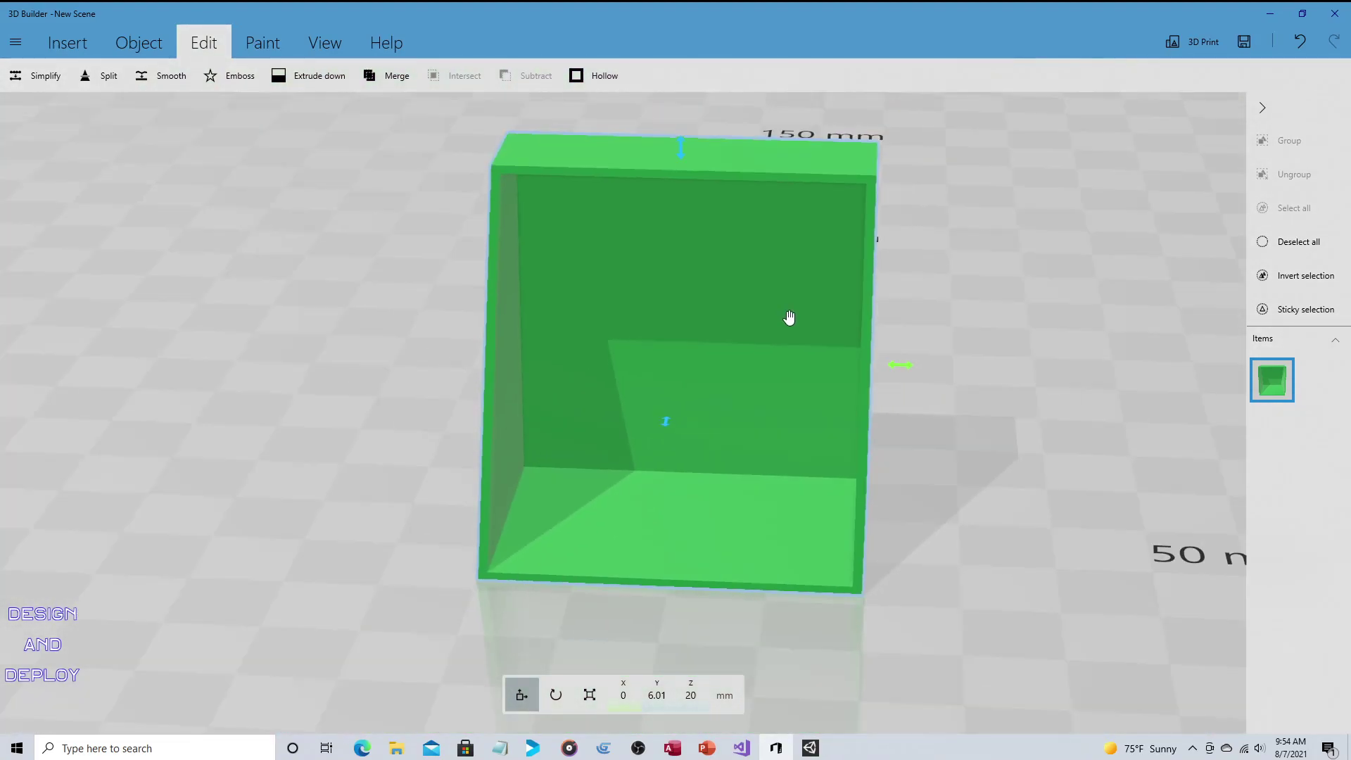
right_click_drag(451, 252, 1024, 391)
key("Left")
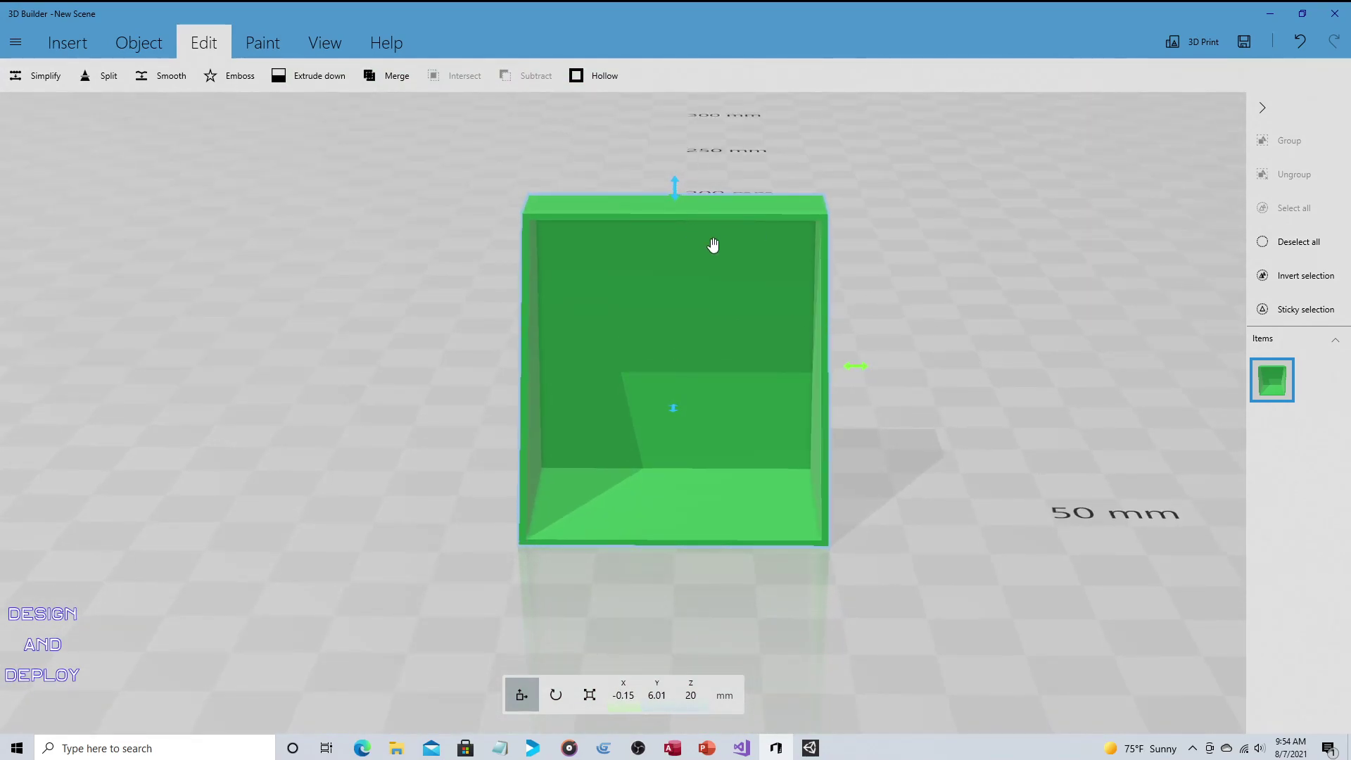
Replace the box with a cylinder and hollow it with 0.8 mm walls
key("Delete")
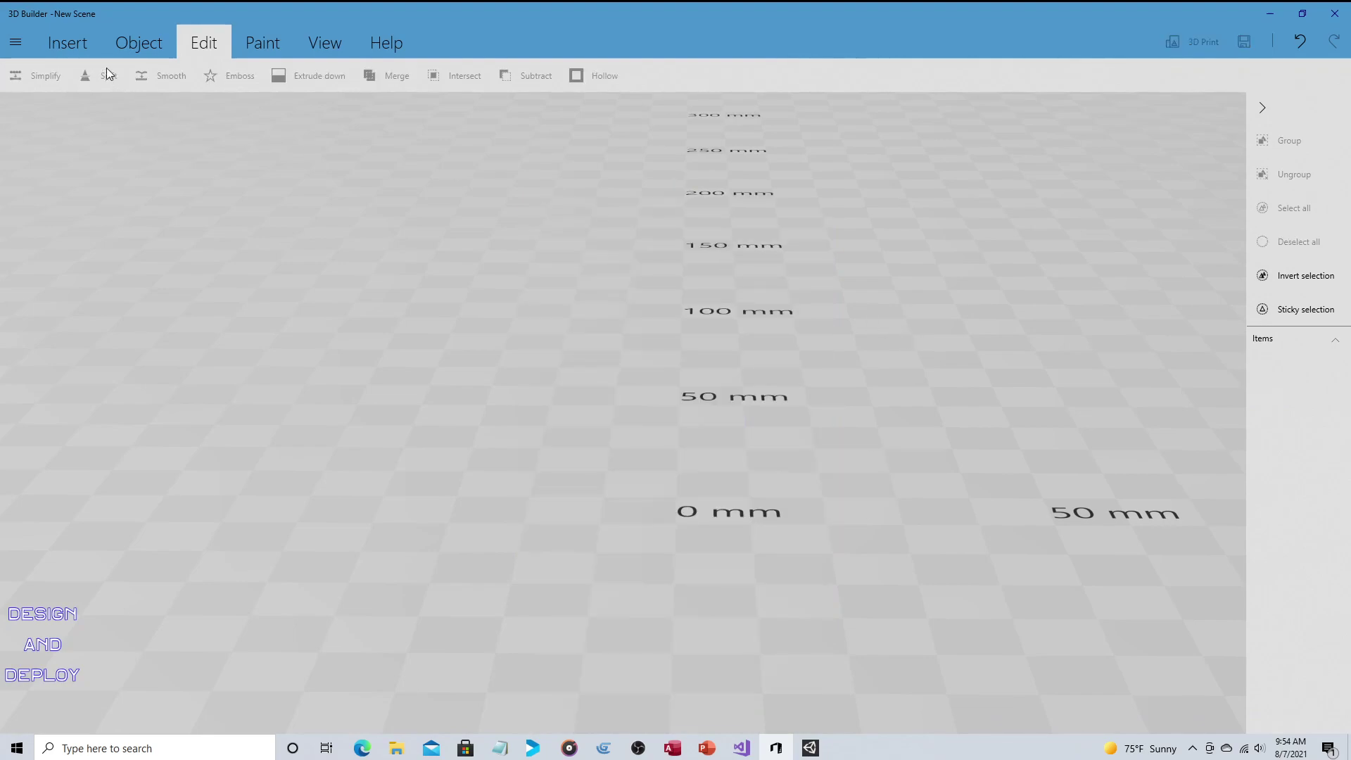
left_click(79, 49)
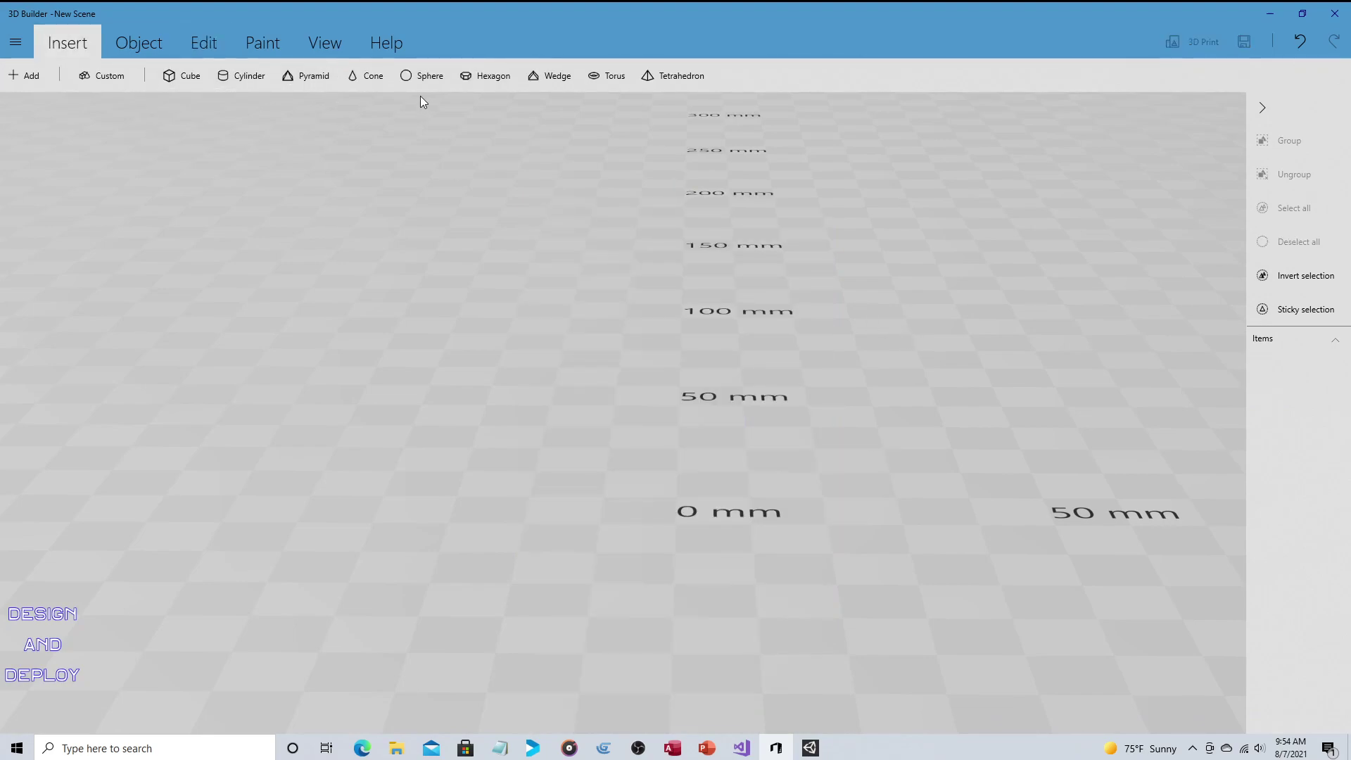
left_click(240, 76)
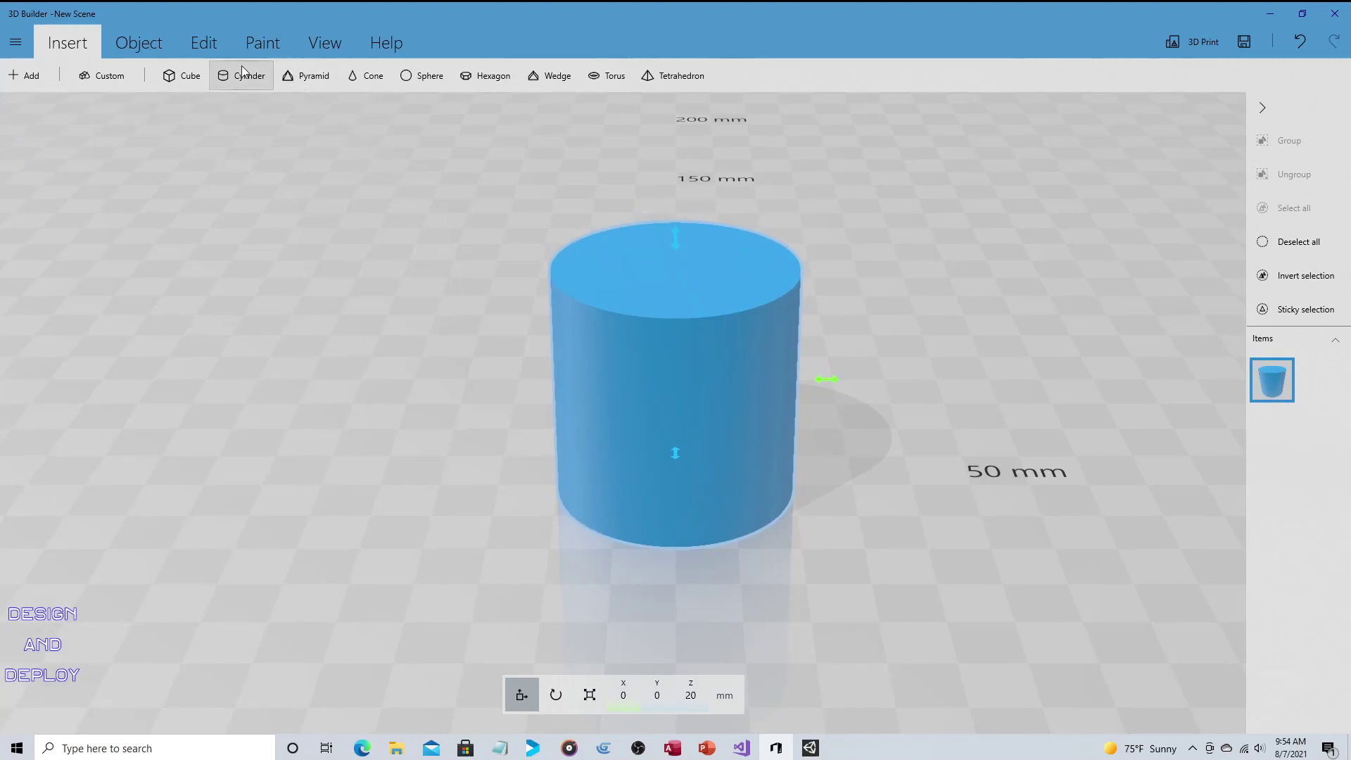
left_click(213, 47)
left_click(603, 73)
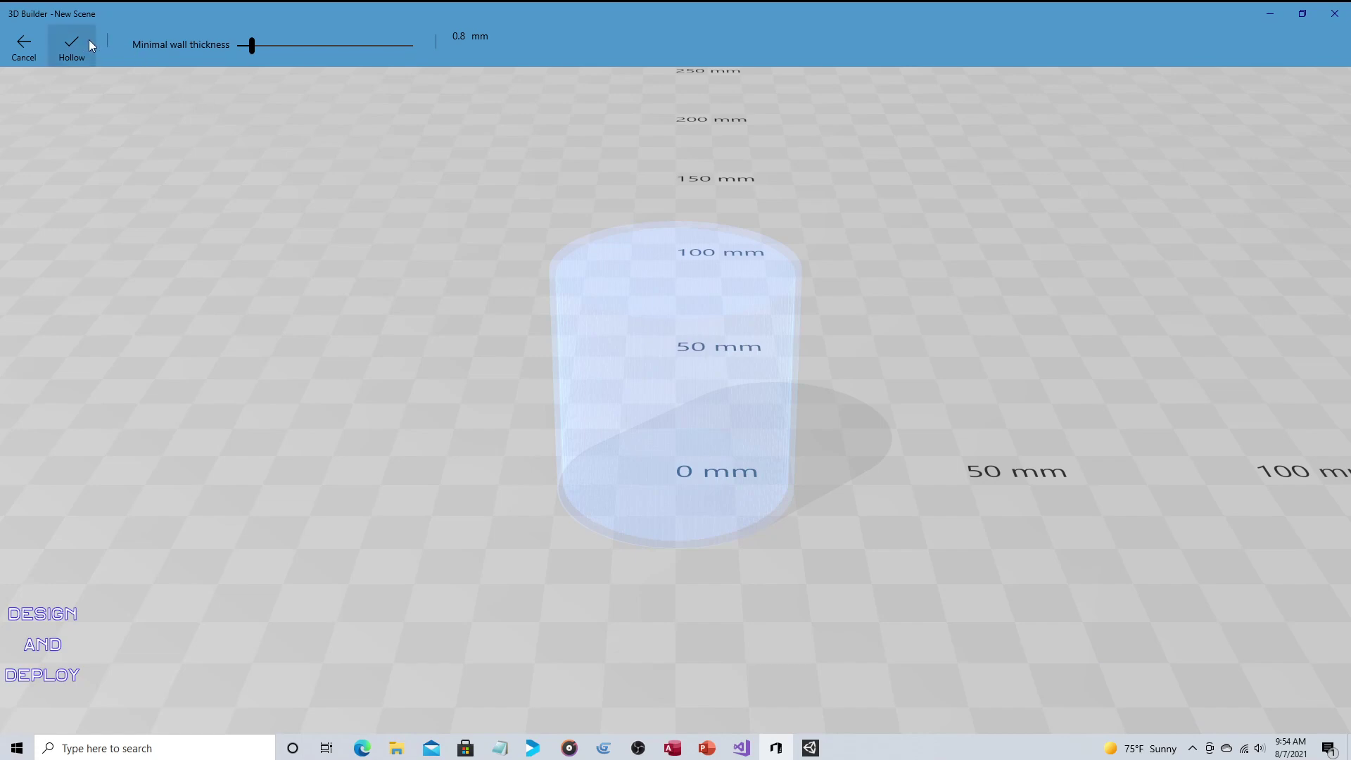
left_click(65, 44)
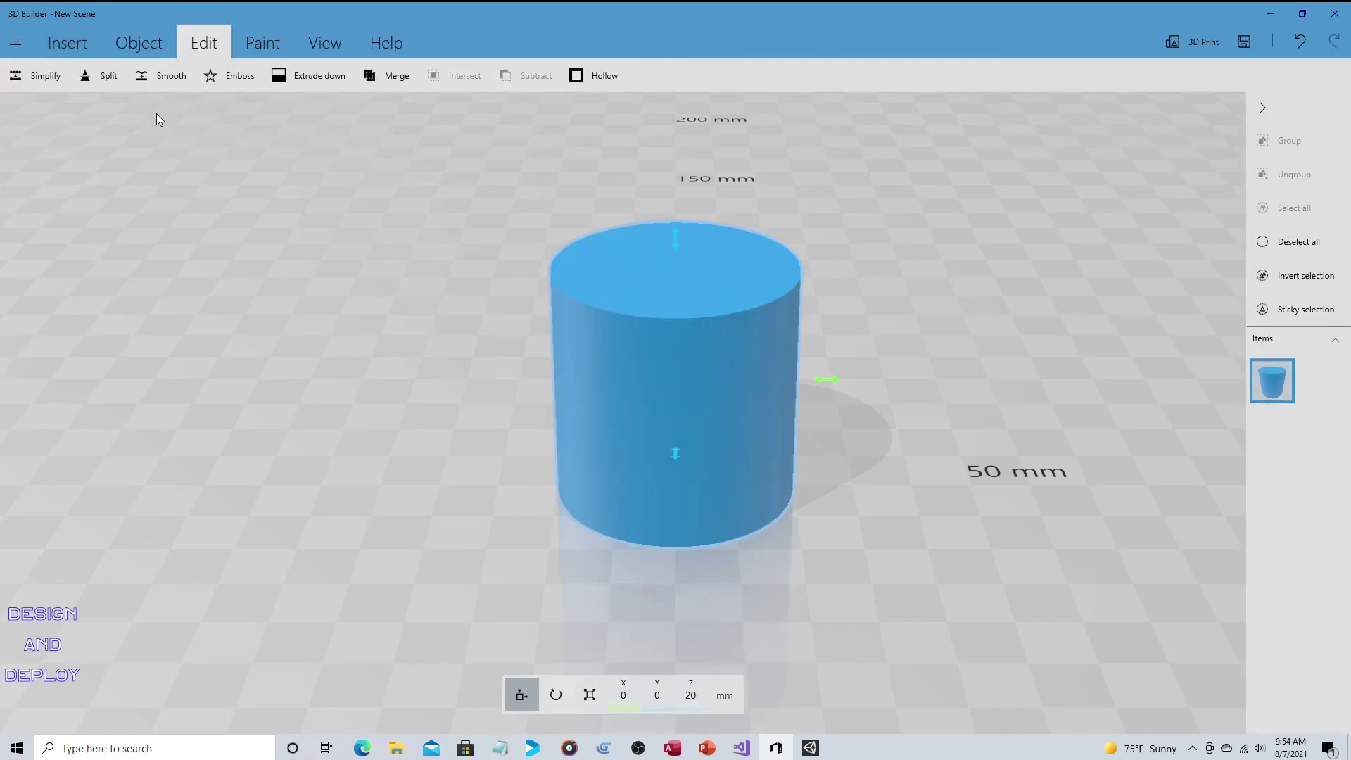
Tilt the split plane upright through the cylinder to a 75.55° roll, keeping the bottom
left_click(93, 71)
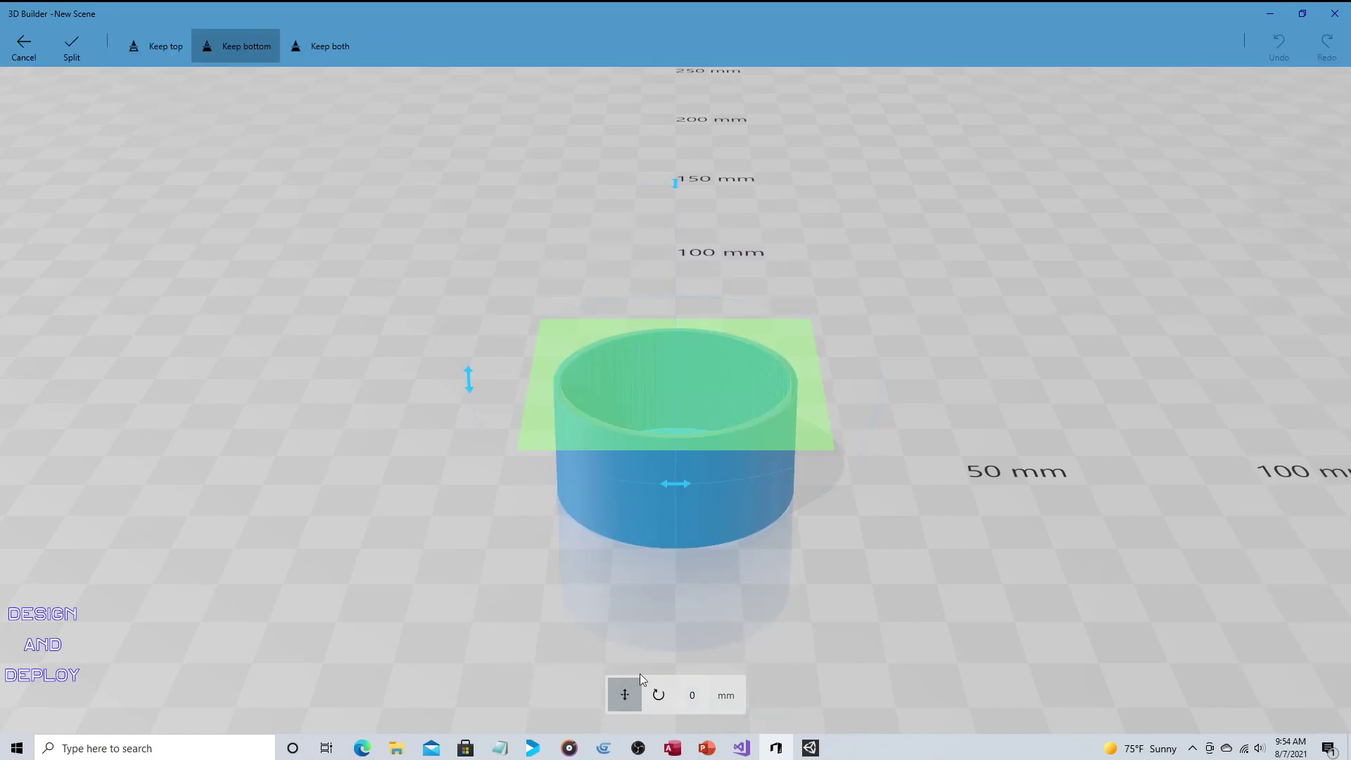
left_click(658, 692)
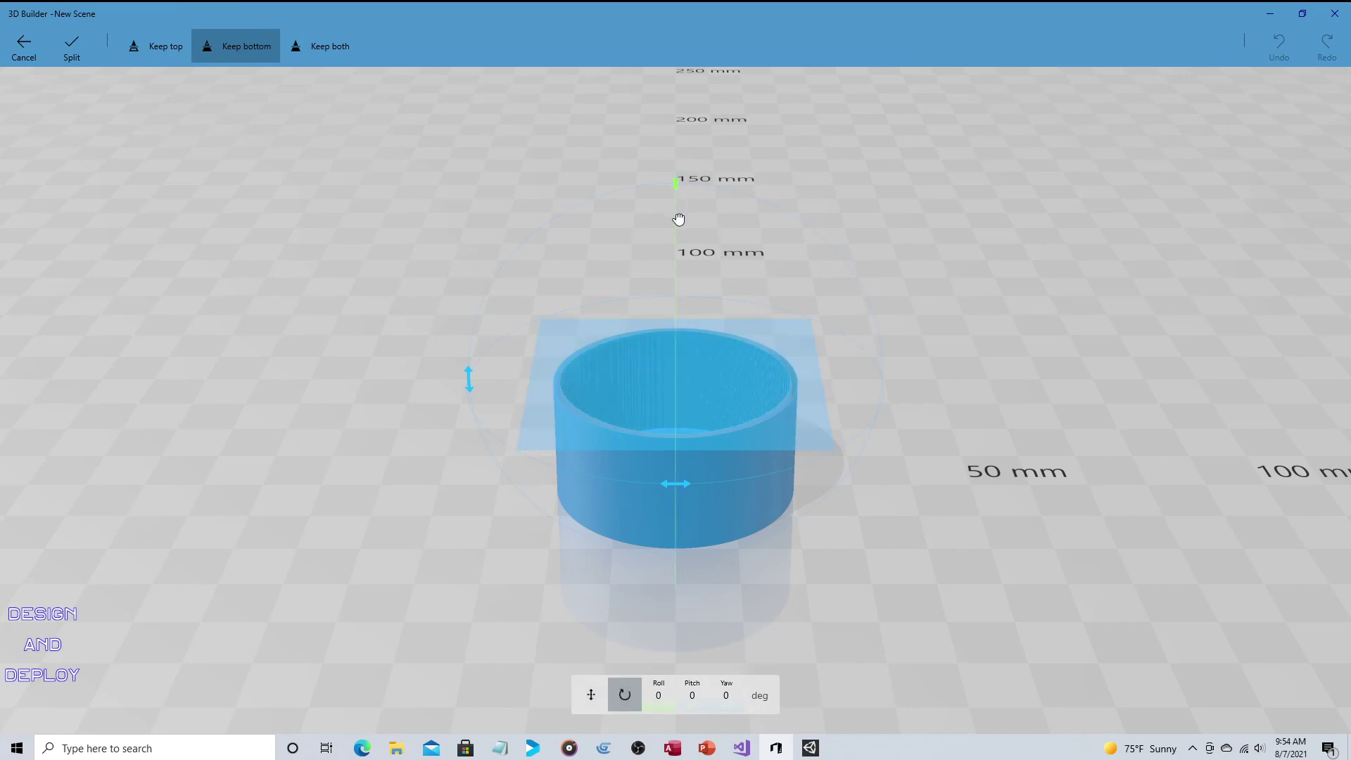
left_click_drag(678, 220, 693, 392)
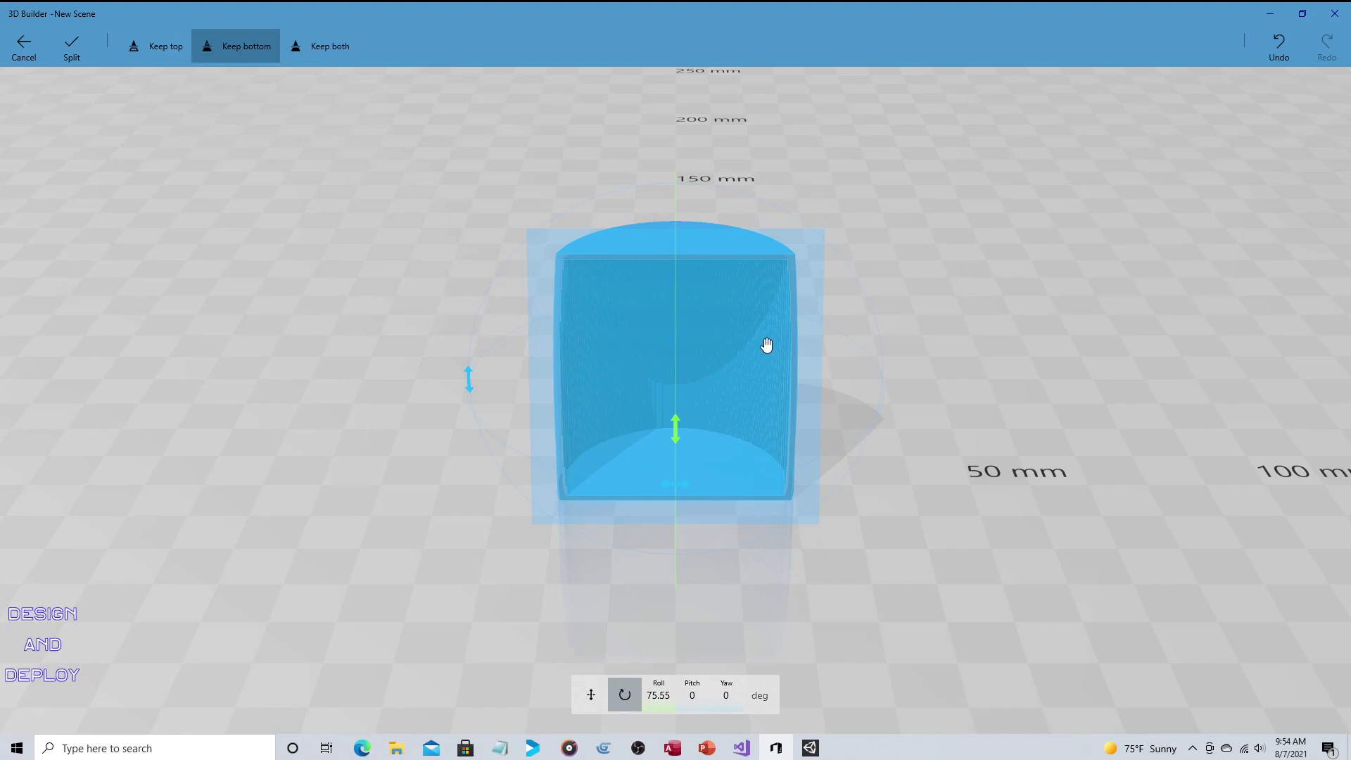
Apply the split keeping one half, then orbit and zoom to inspect its ridged inner wall
left_click(82, 46)
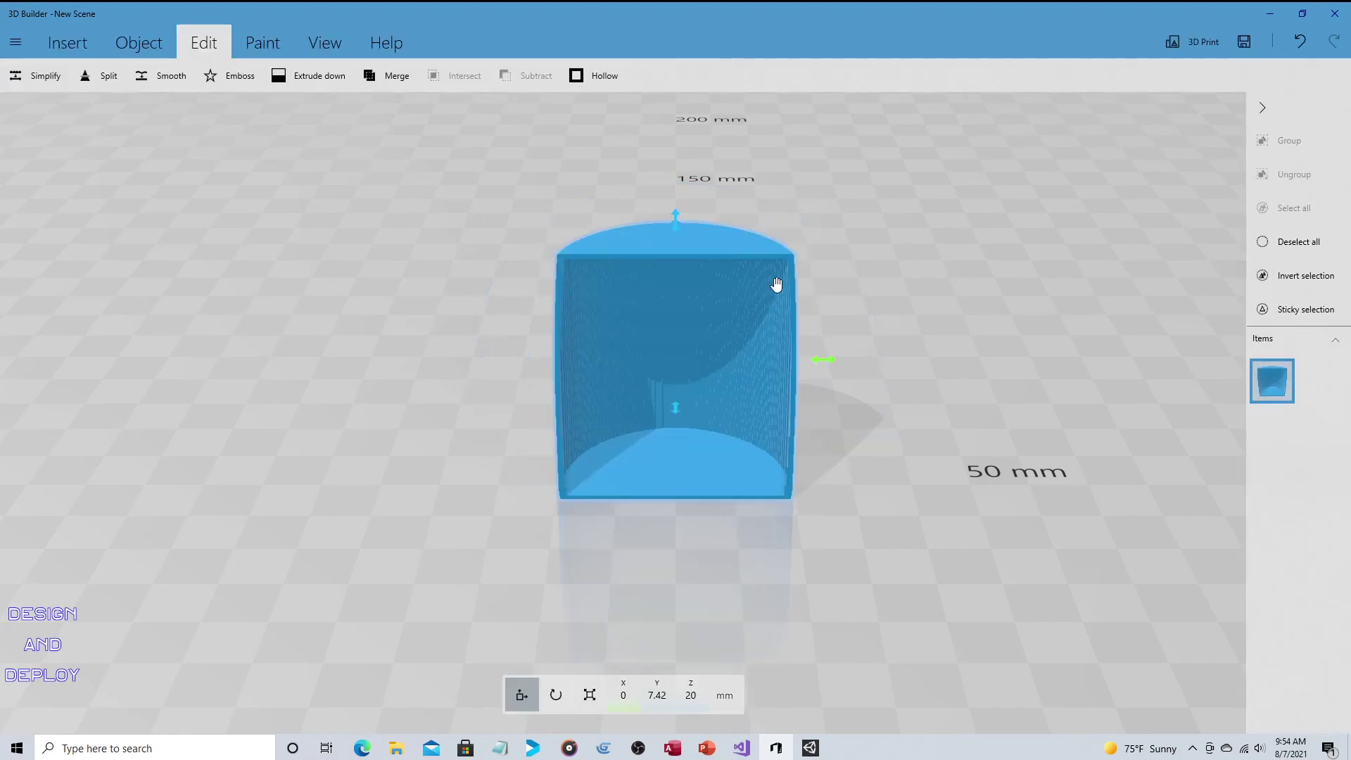
scroll(885, 254, "up", 6)
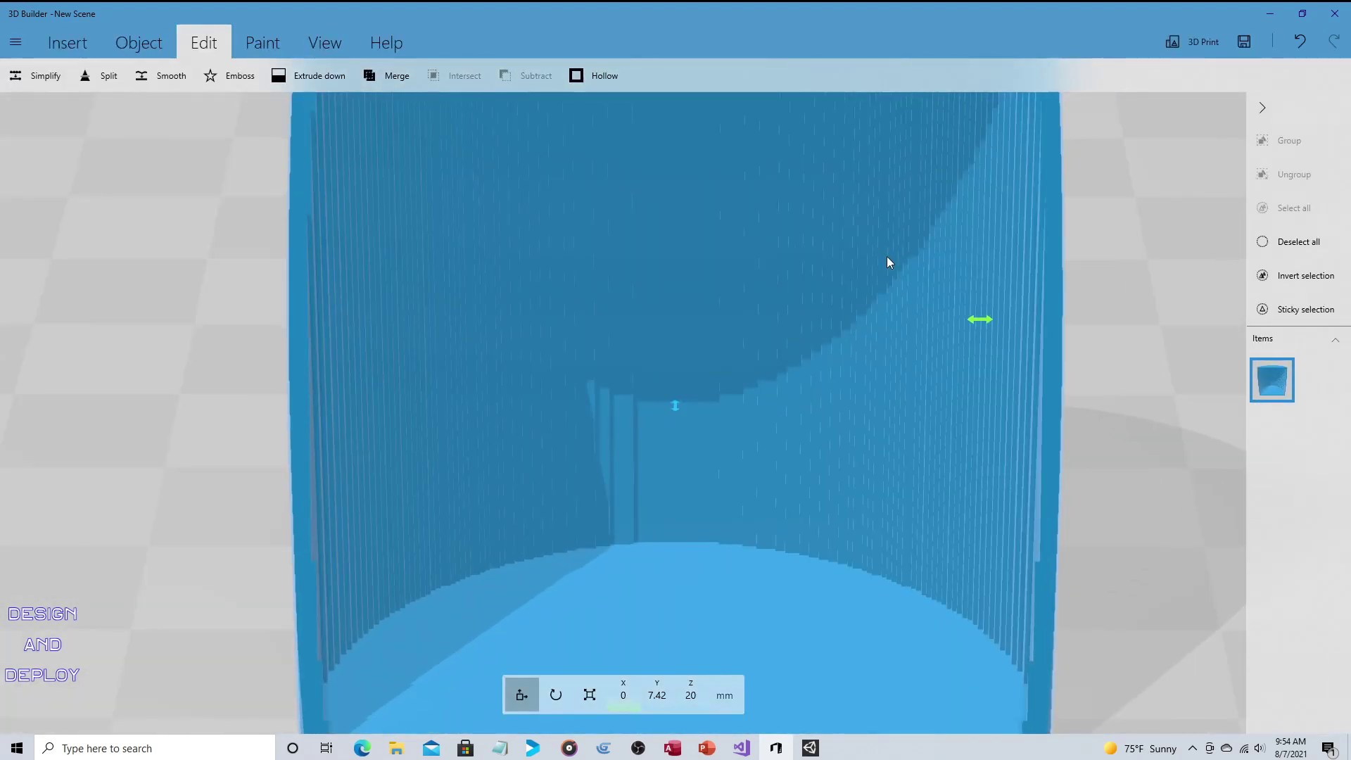
right_click_drag(886, 261, 1194, 285)
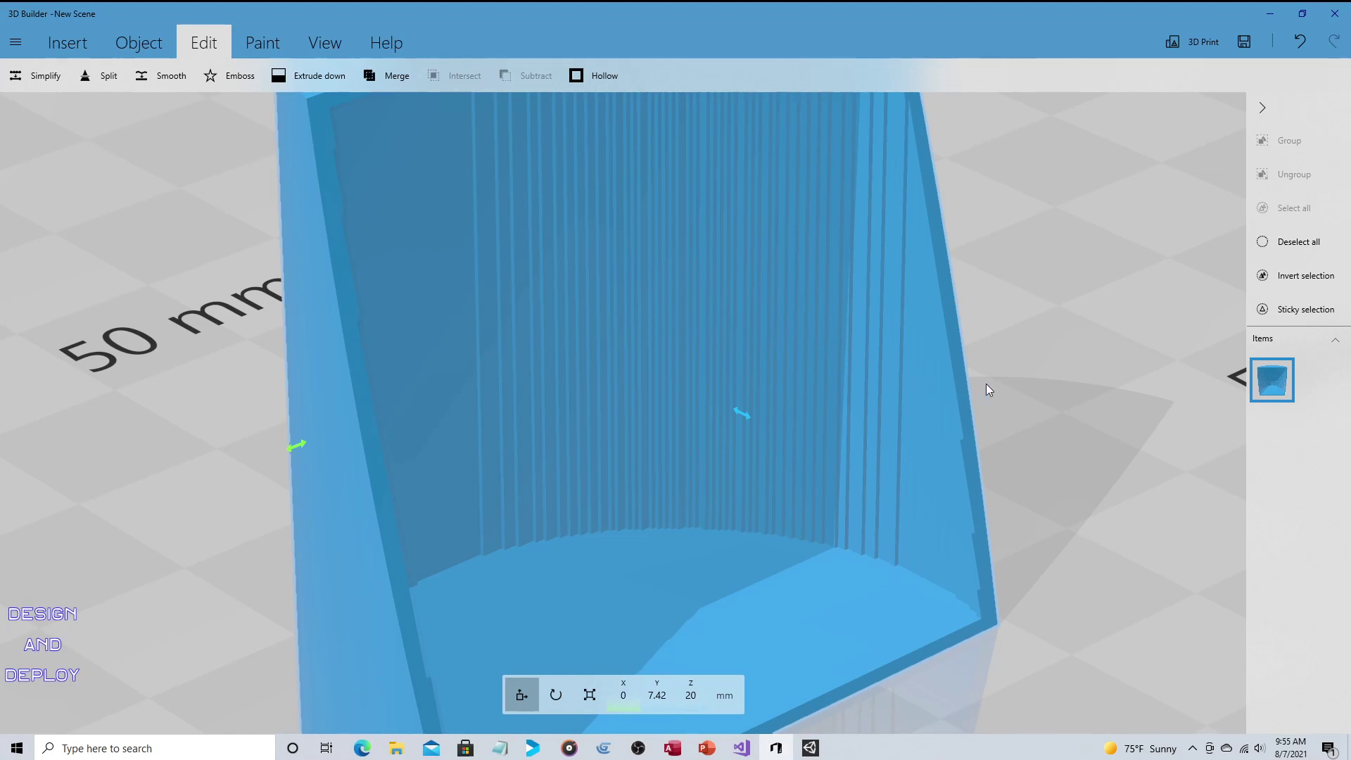
right_click_drag(986, 390, 492, 440)
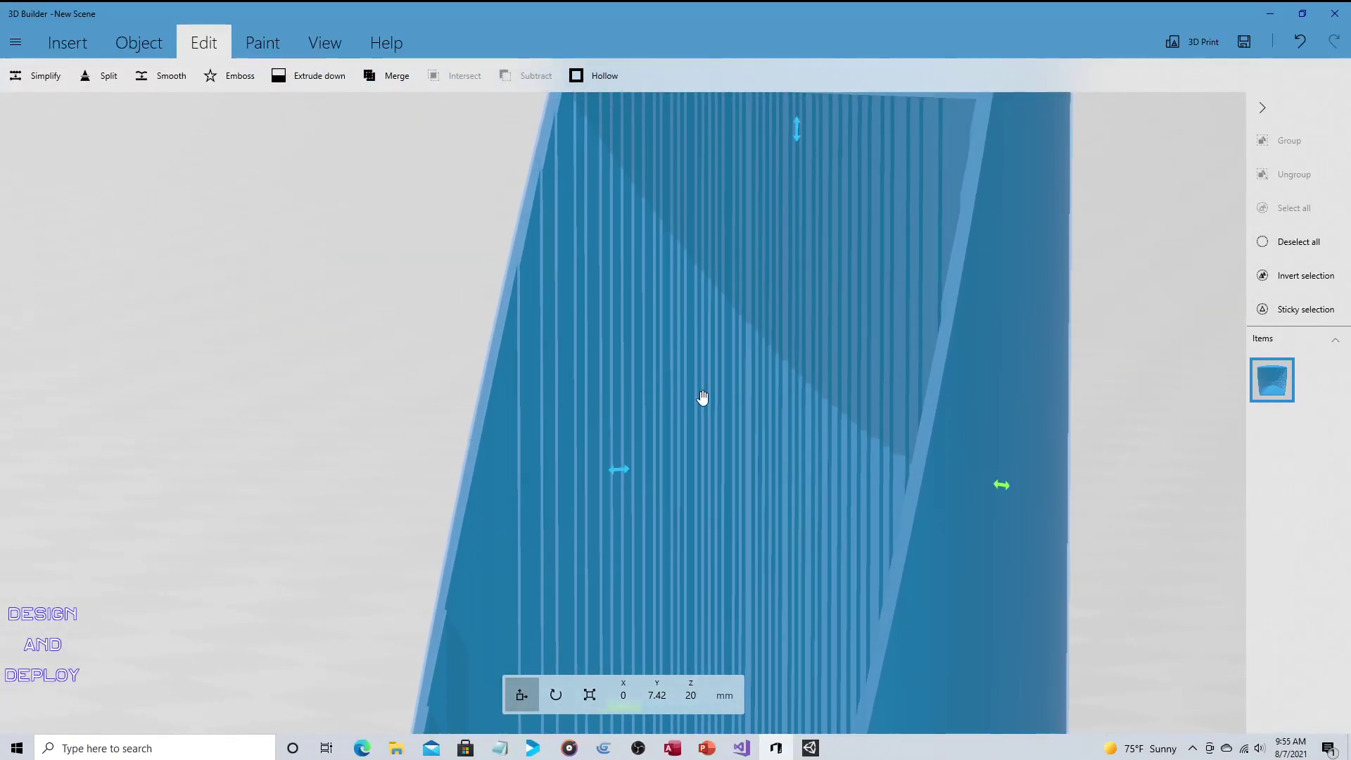
scroll(1004, 401, "down", 3)
right_click_drag(1040, 439, 1245, 591)
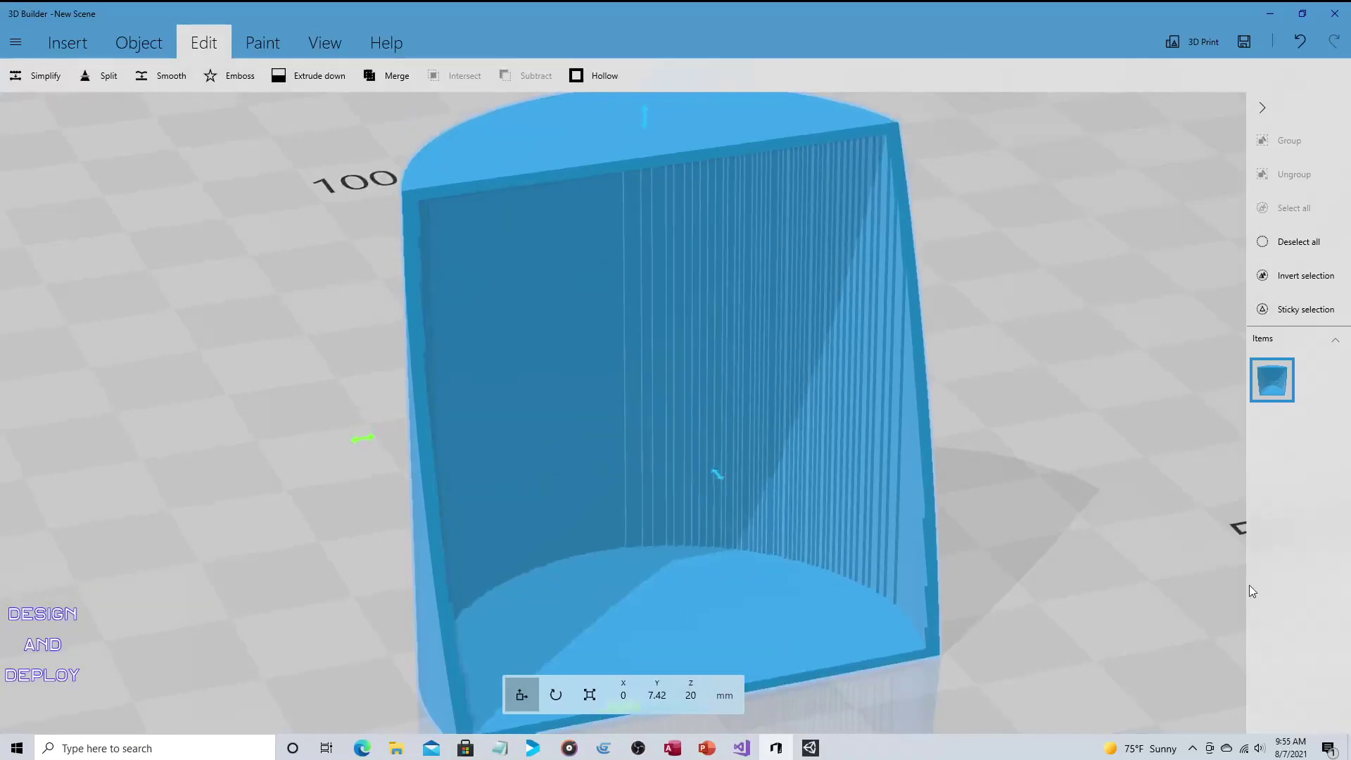
scroll(1090, 524, "up", 3)
right_click_drag(1203, 540, 907, 503)
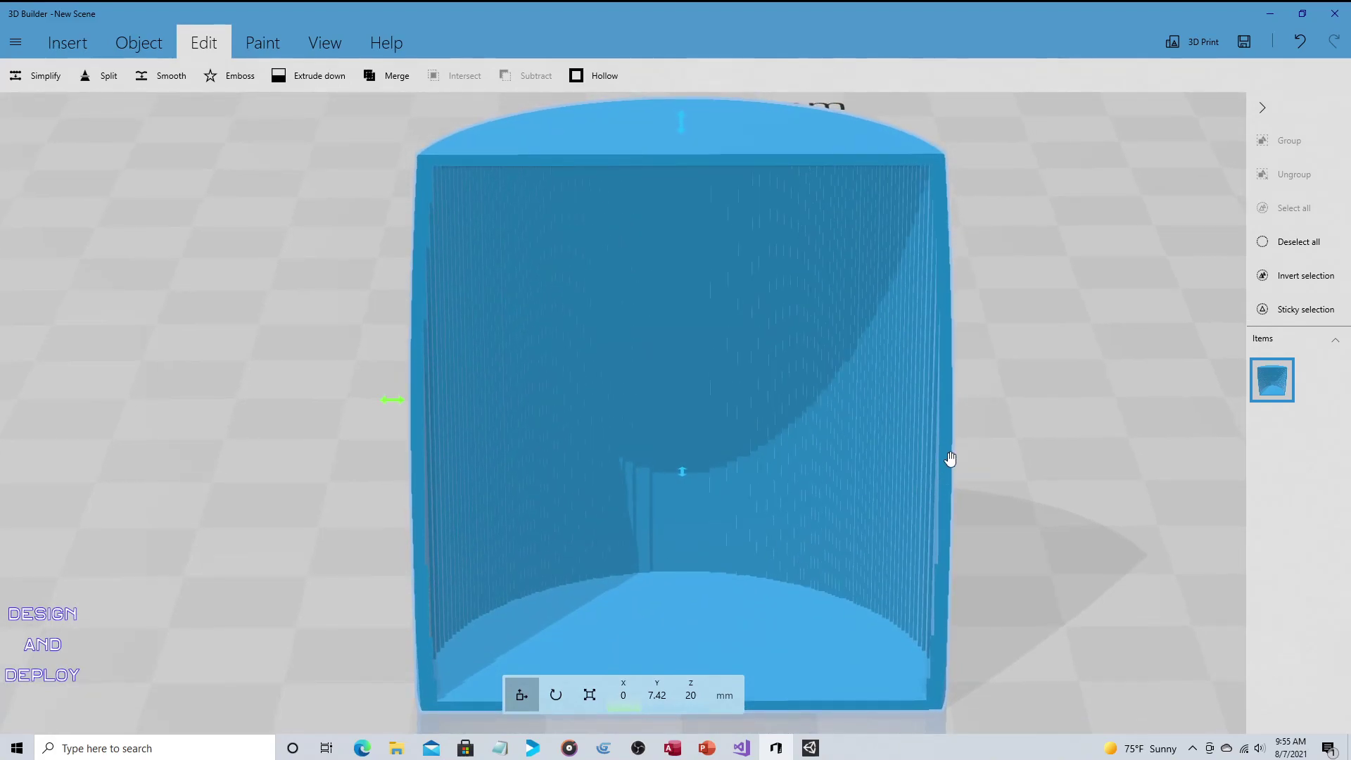
Move the ridged half-cylinder far left to X -55.69 mm
scroll(950, 458, "down", 1)
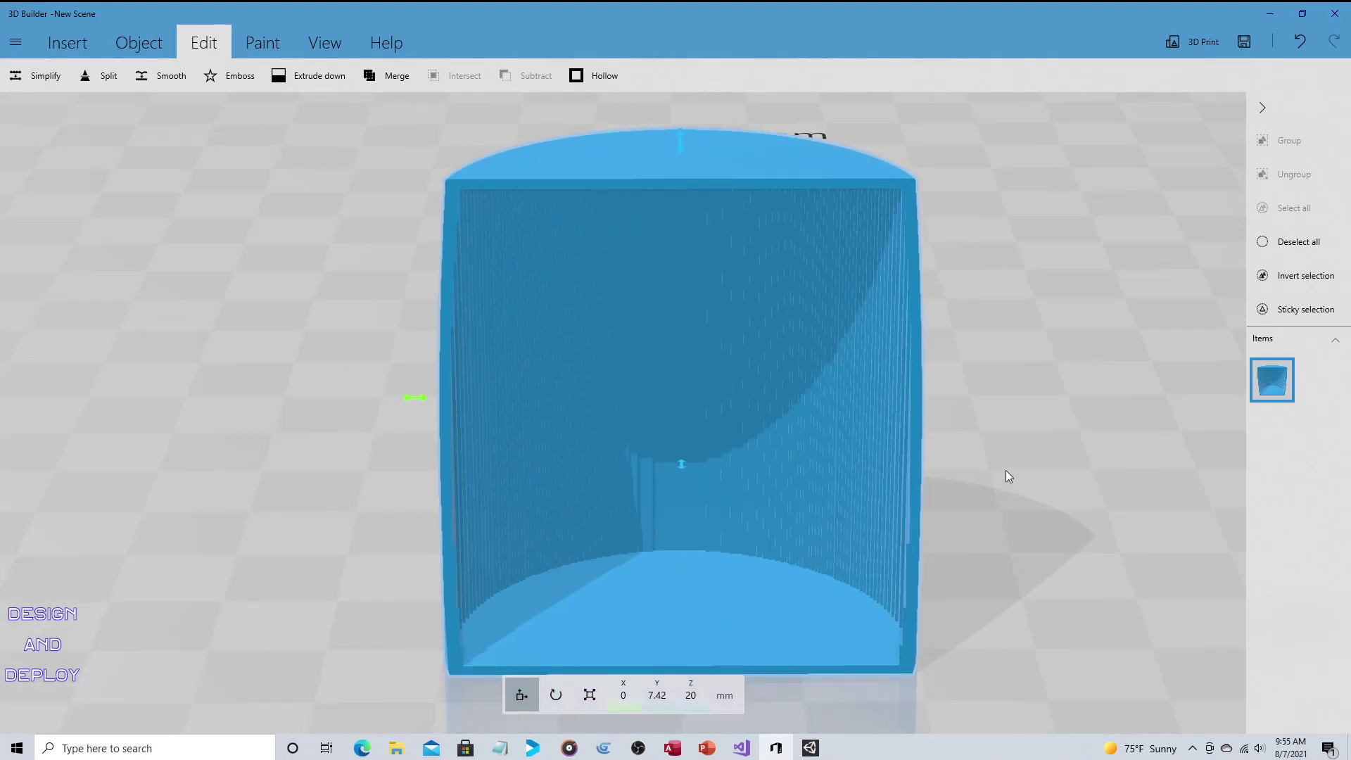
scroll(1005, 475, "down", 1)
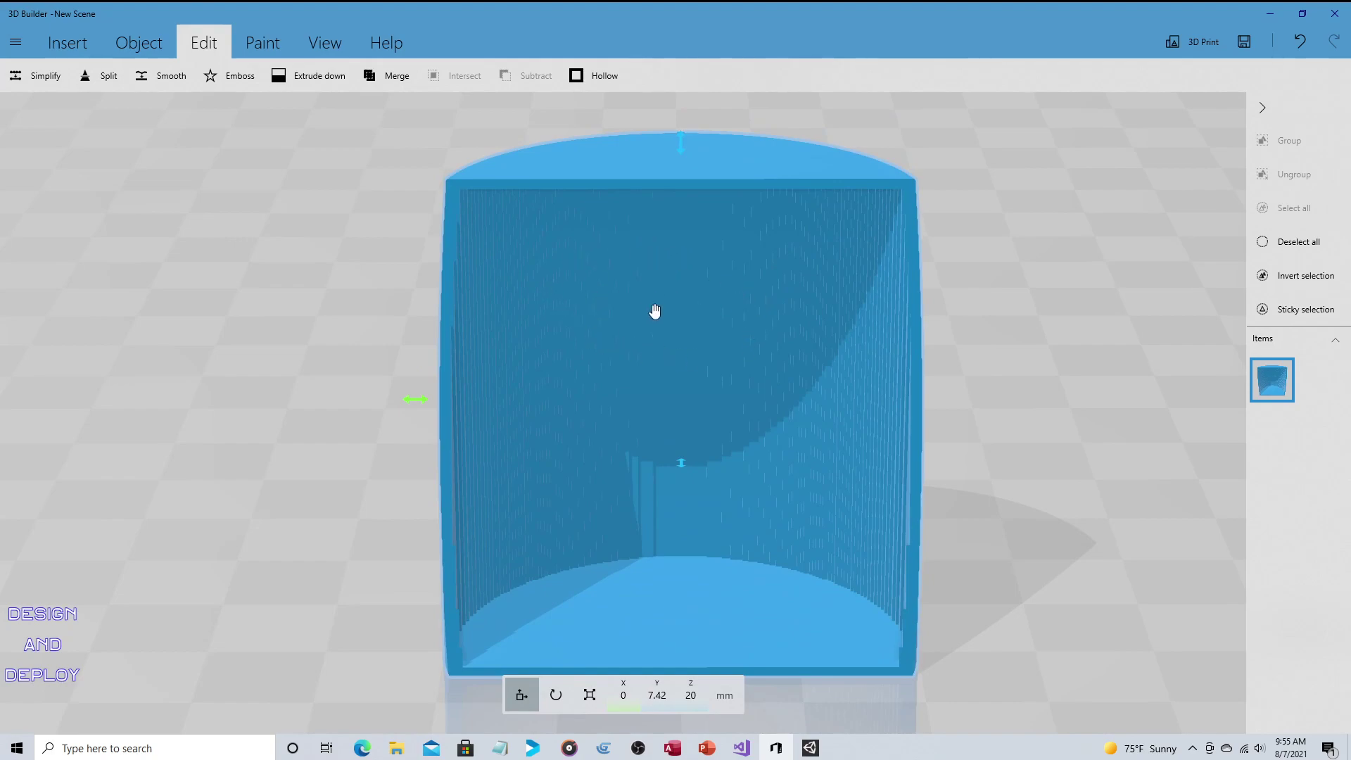
mouse_move(1024, 419)
right_mouse_down()
mouse_move(856, 415)
mouse_move(995, 418)
mouse_move(1042, 401)
mouse_move(1044, 415)
right_mouse_up()
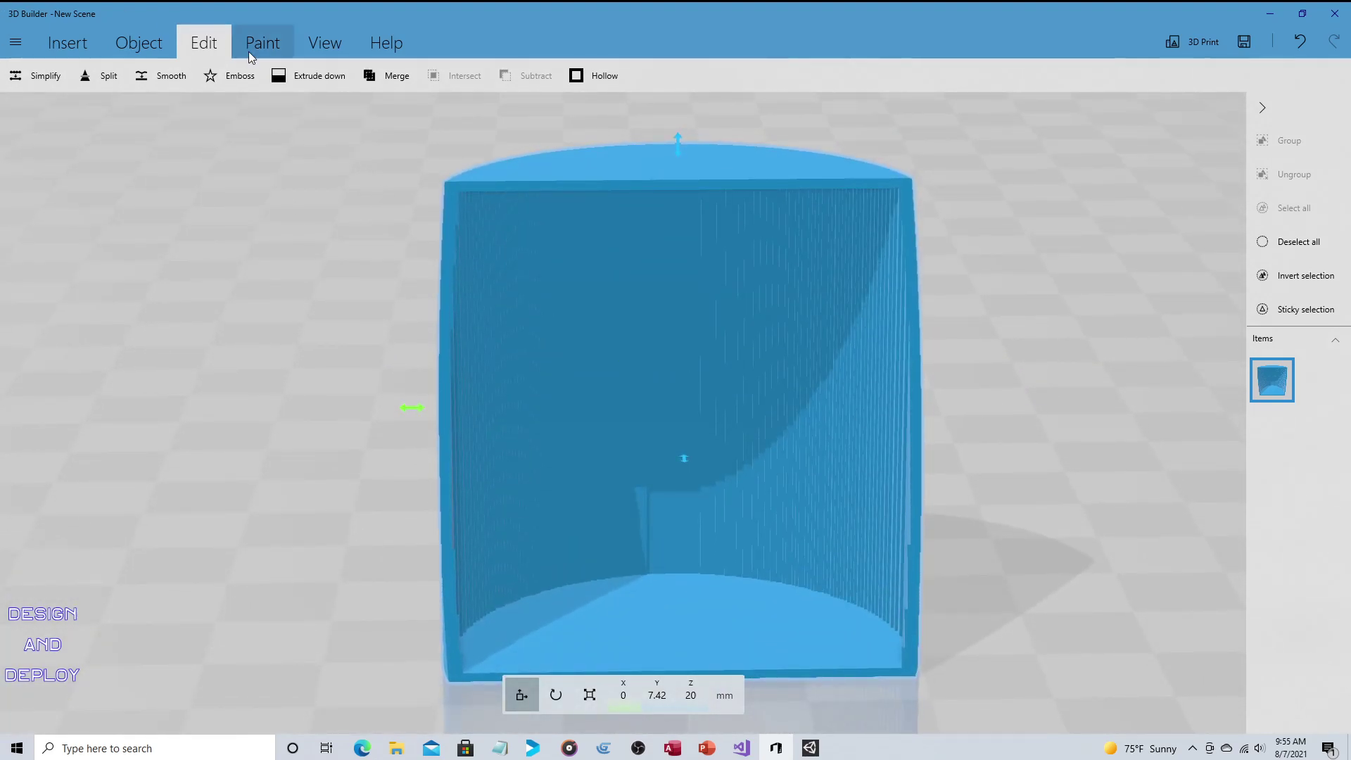
scroll(699, 595, "down", 3)
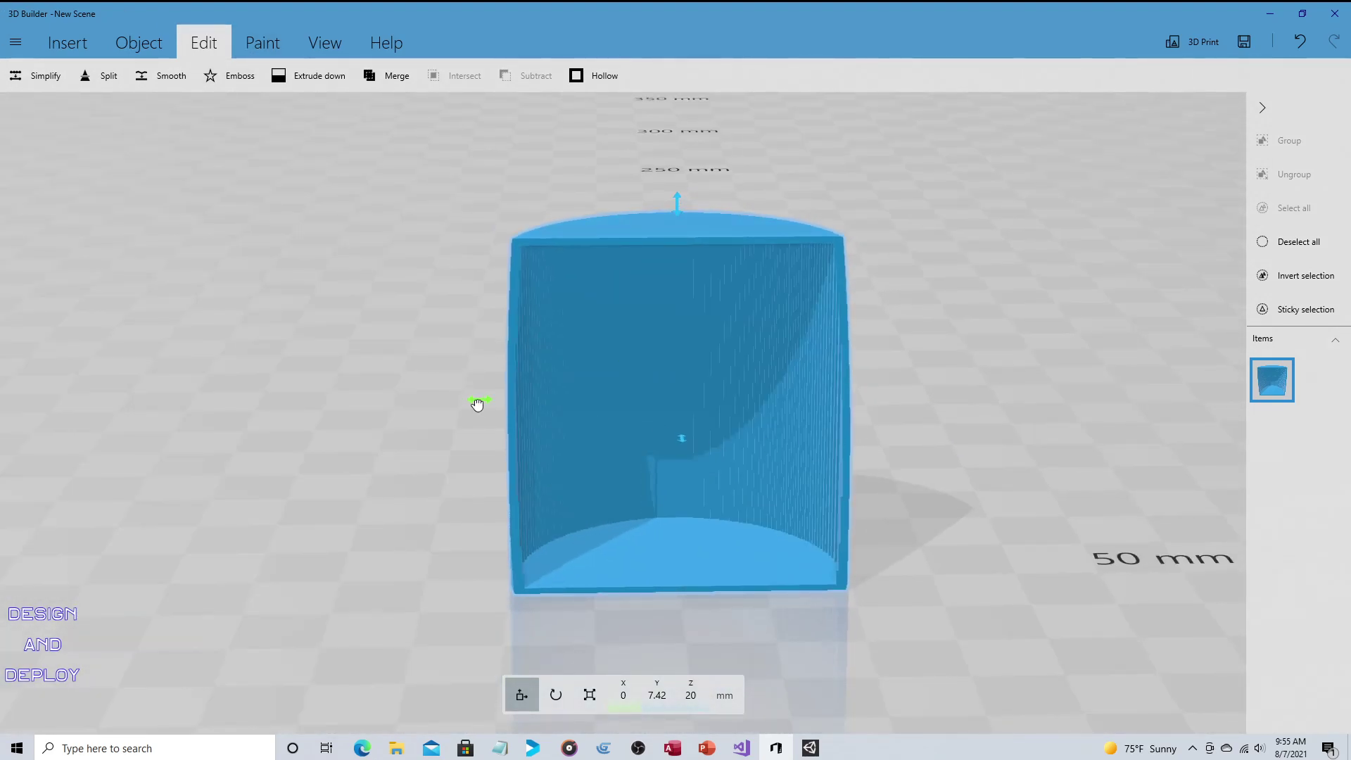
left_click_drag(477, 402, 4, 389)
Insert a cylinder, raise it to Z 20 mm, and subtract it to hollow the second cylinder
left_click(71, 38)
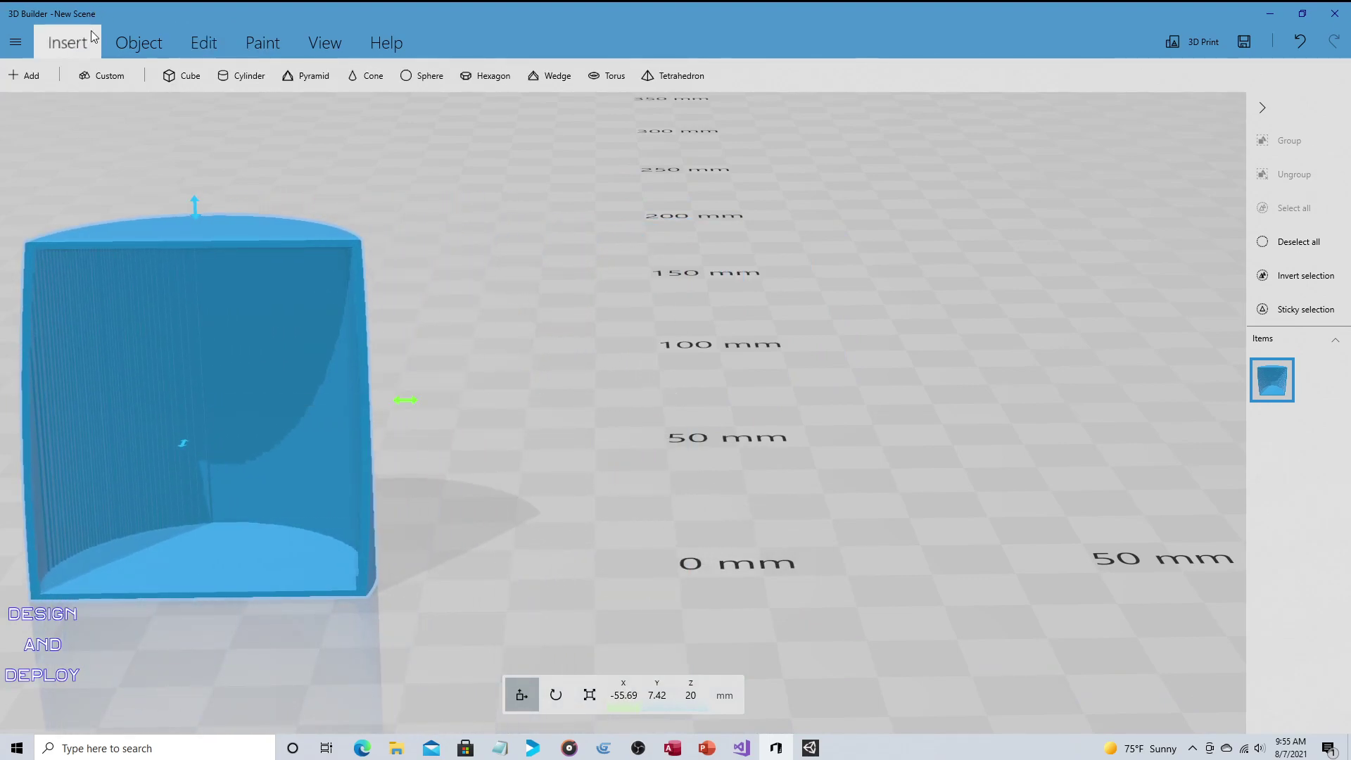
left_click(230, 78)
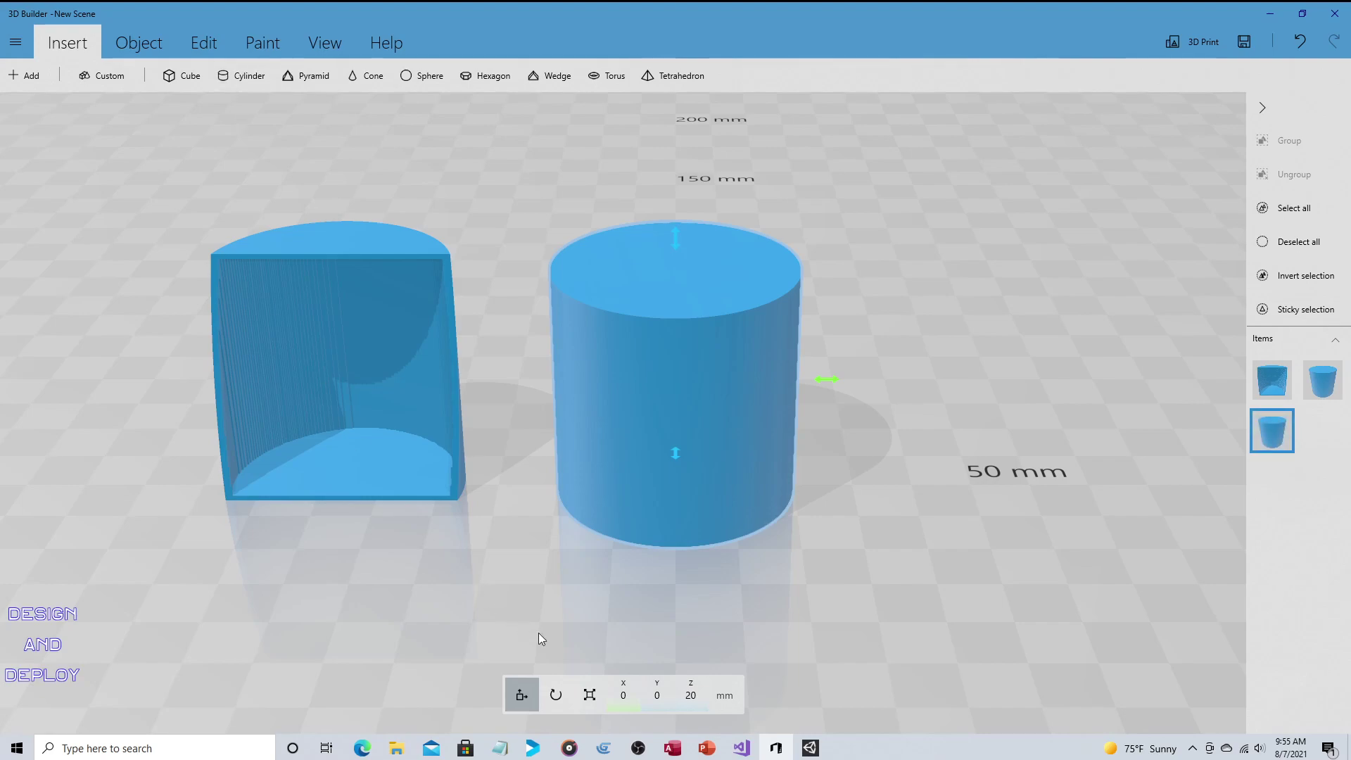
left_click(577, 687)
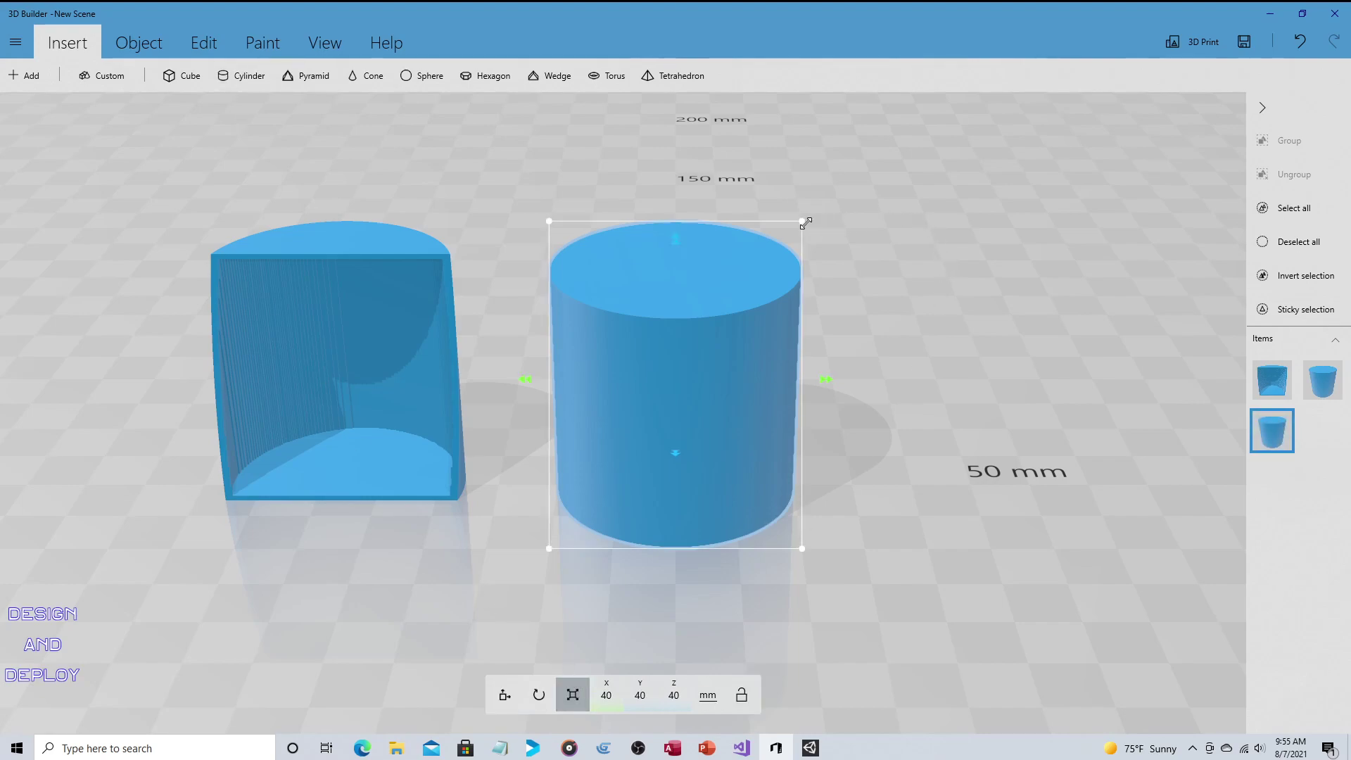
left_click(505, 695)
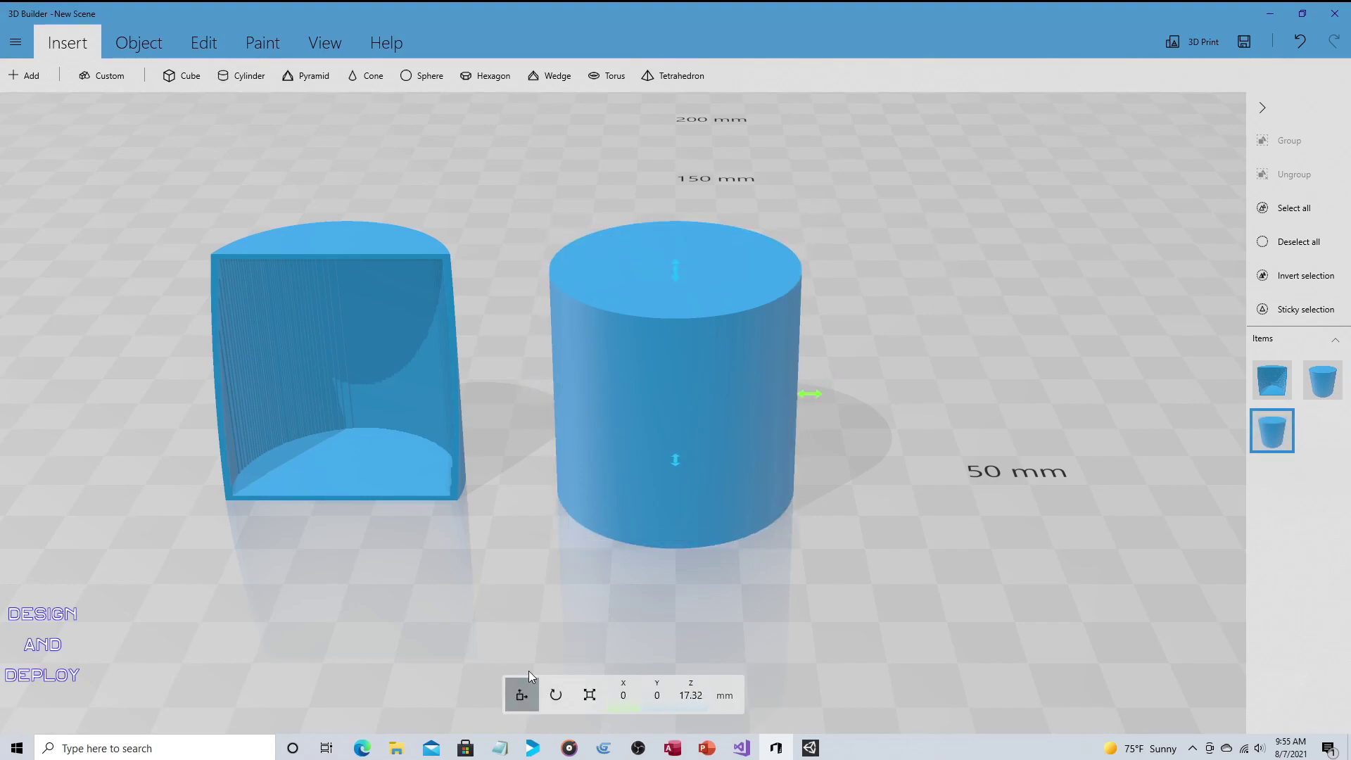
mouse_move(675, 262)
left_mouse_down()
mouse_move(676, 245)
mouse_move(676, 256)
left_mouse_up()
left_click(202, 43)
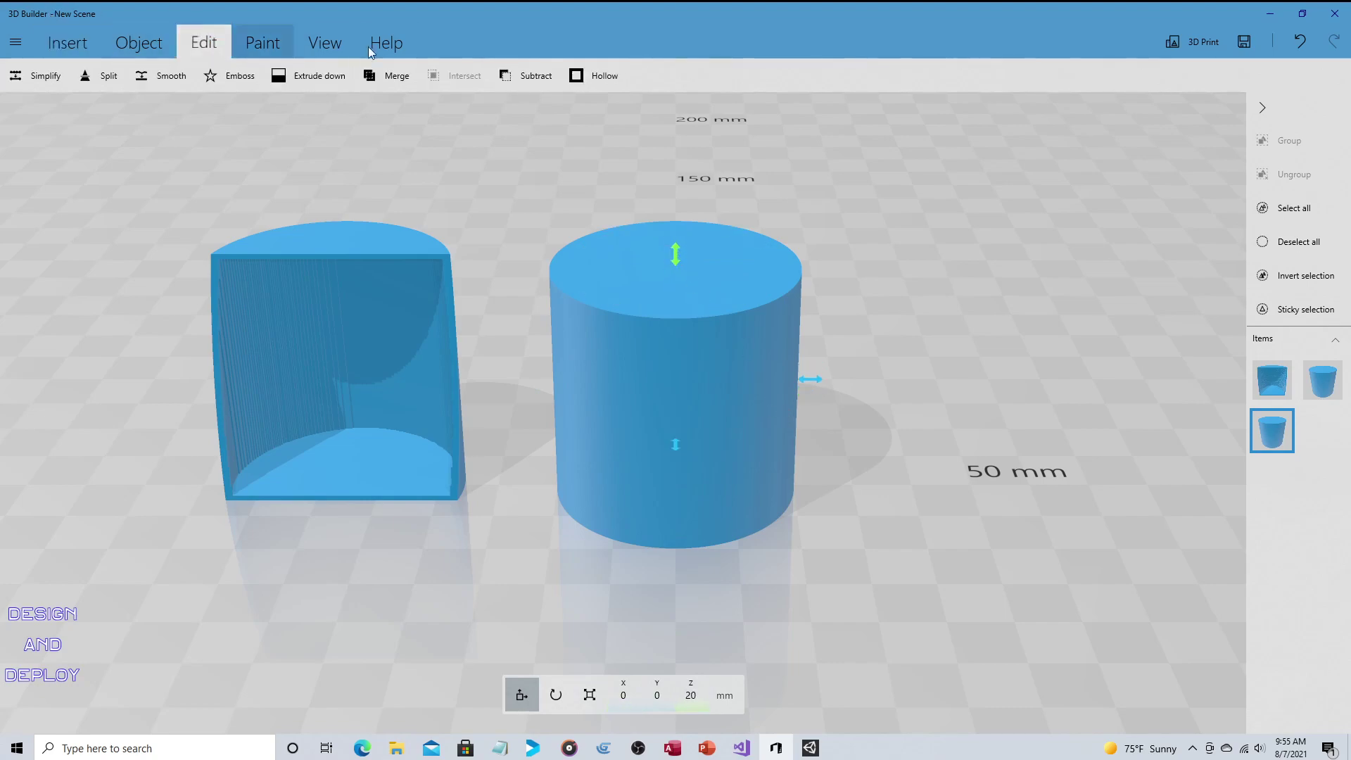
left_click(519, 76)
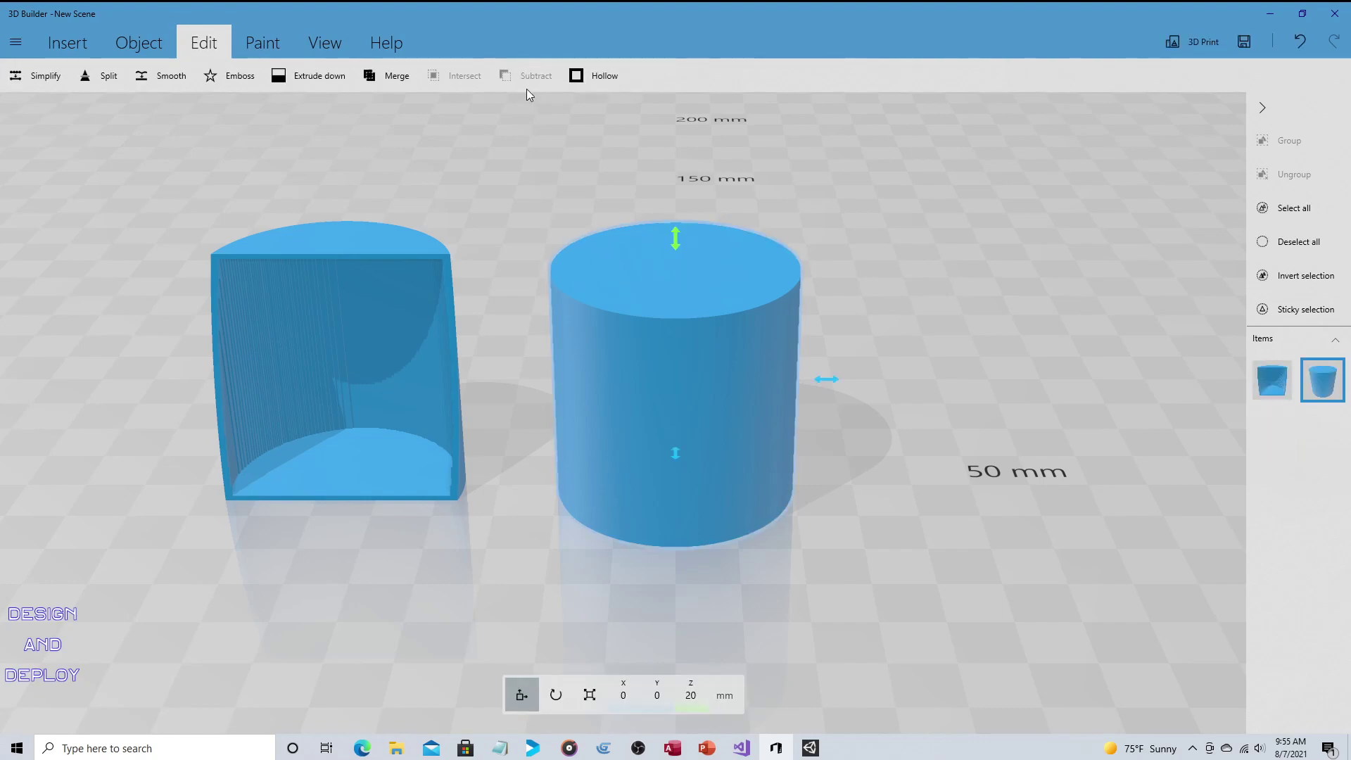
Split the subtracted cylinder at a 77.22° roll keeping the bottom, then view both halves together
left_click(104, 75)
left_click(658, 693)
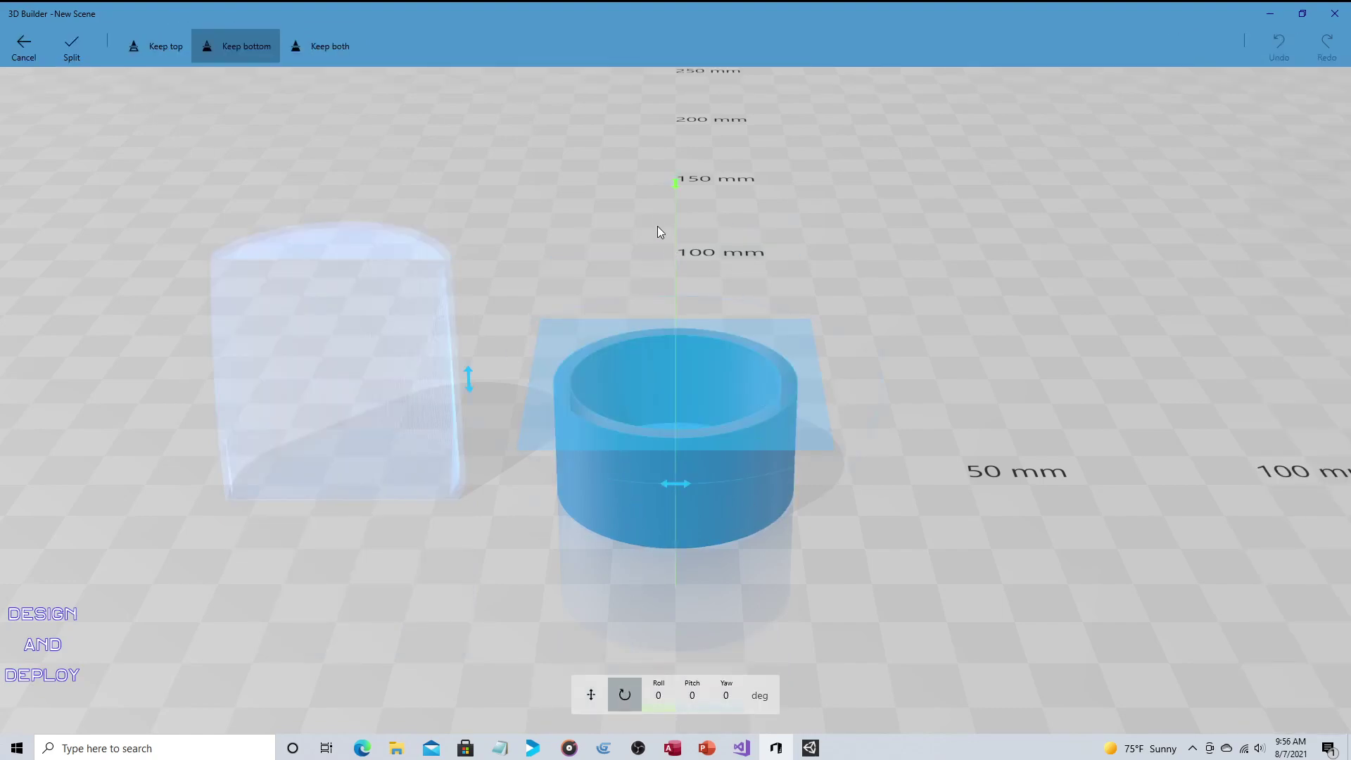
left_click_drag(677, 186, 663, 392)
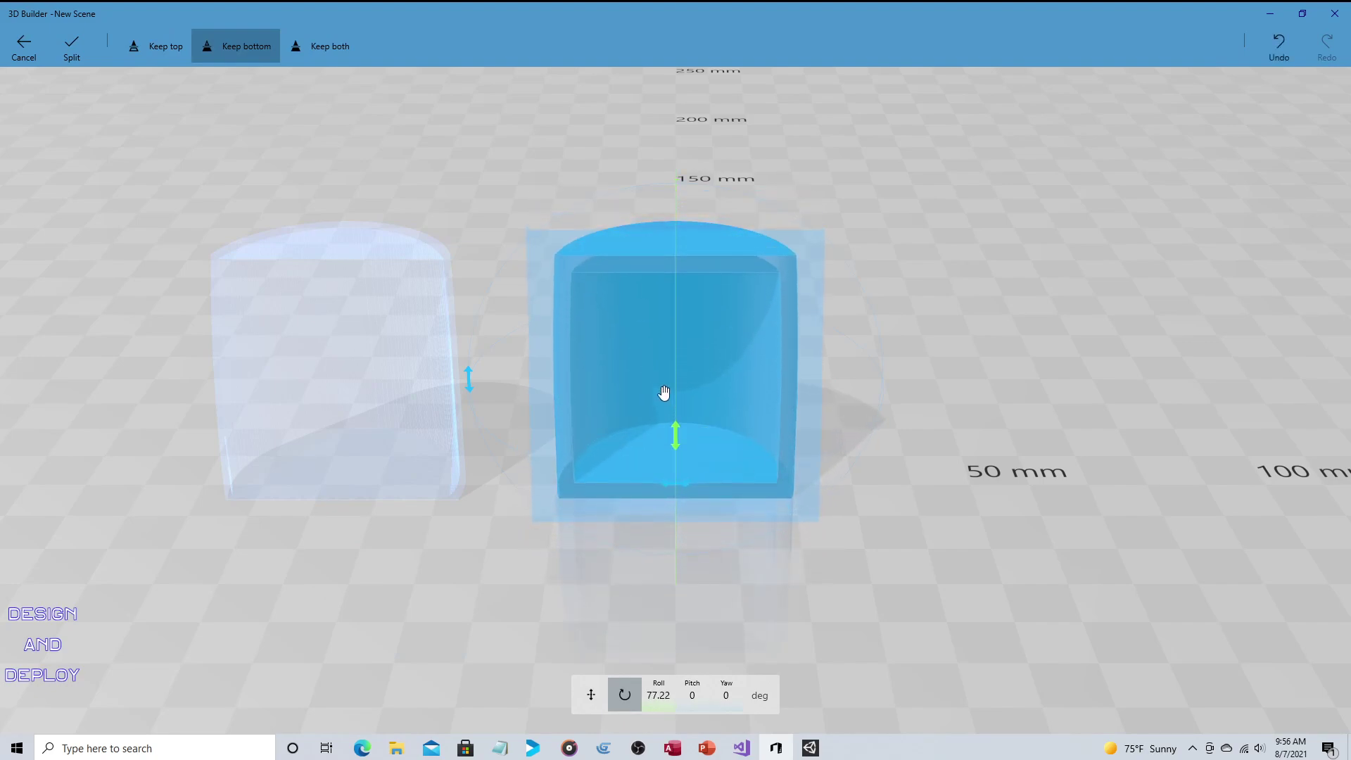
left_click(71, 46)
scroll(878, 187, "up", 5)
right_click_drag(919, 204, 516, 137)
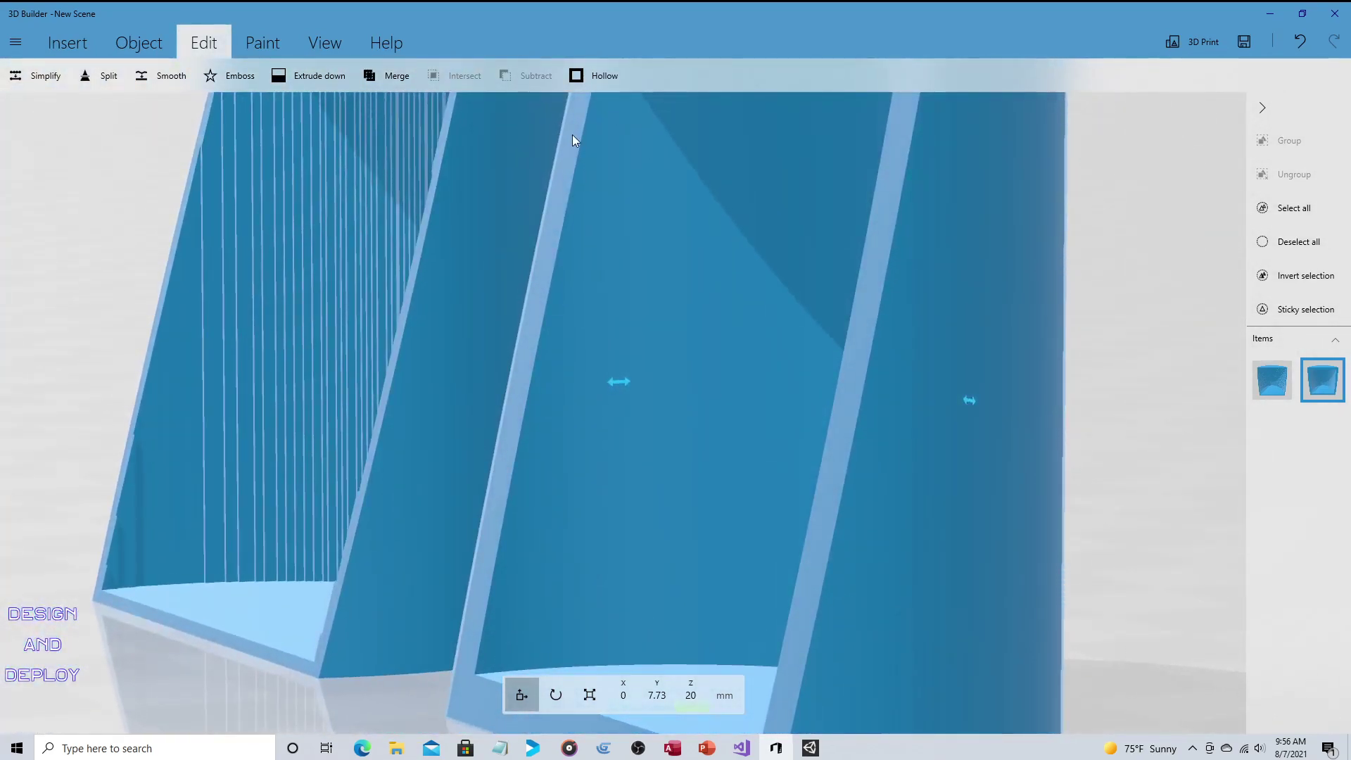
scroll(572, 134, "down", 5)
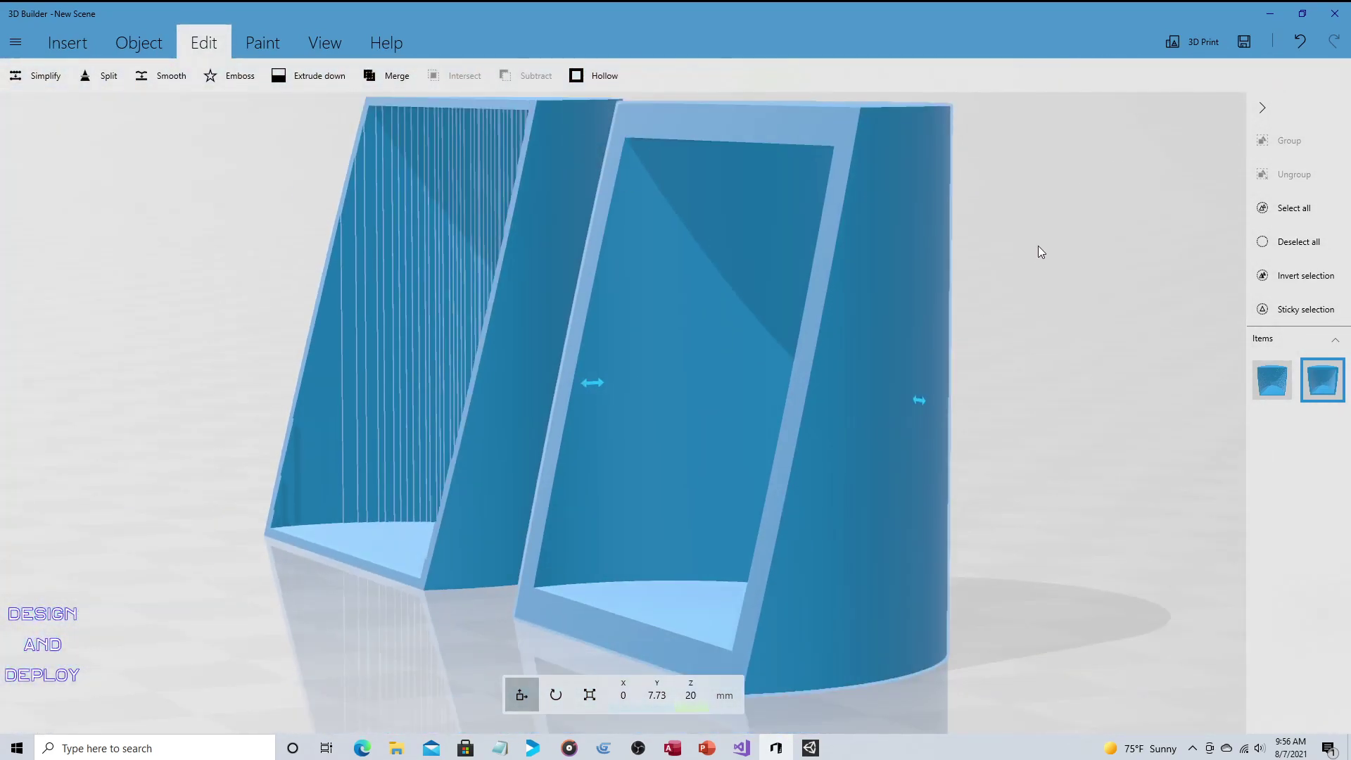
right_click_drag(1038, 244, 1133, 251)
scroll(1133, 257, "up", 5)
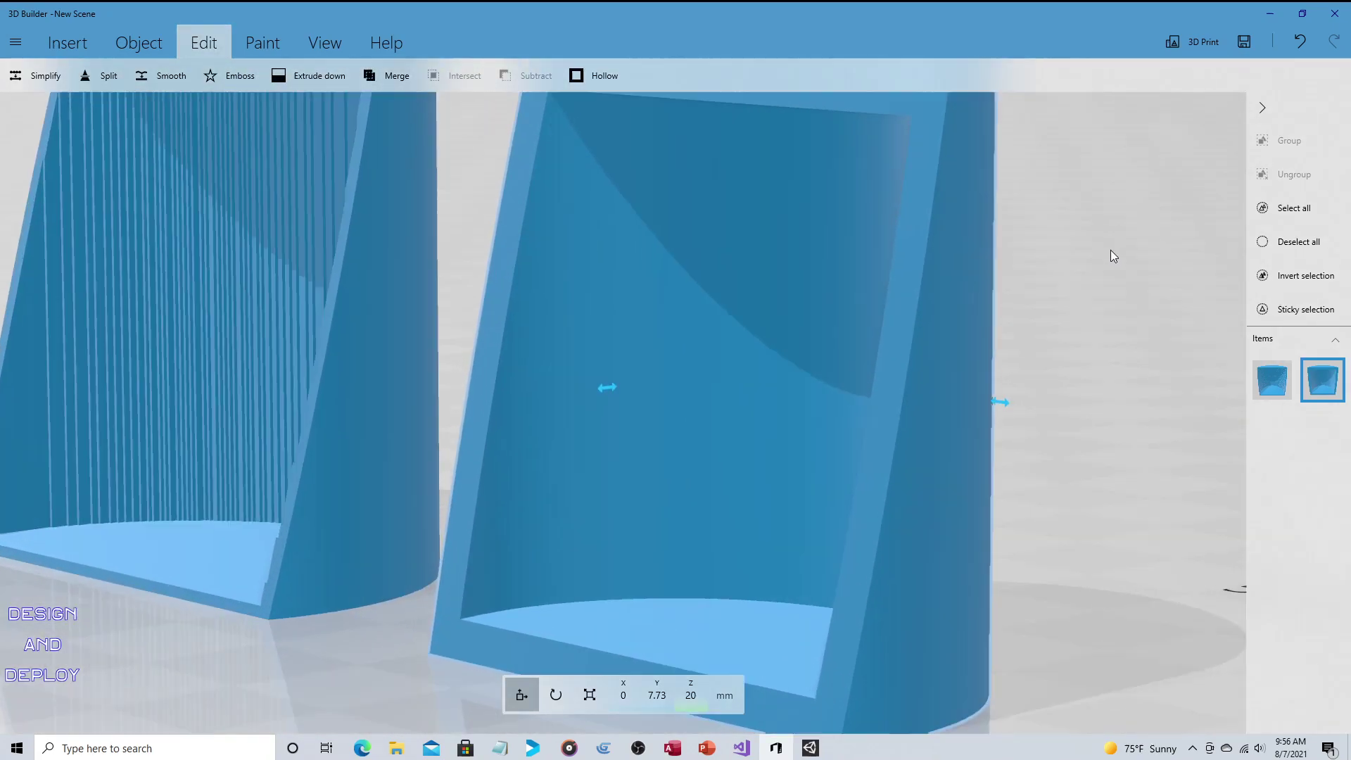
scroll(1109, 254, "up", 1)
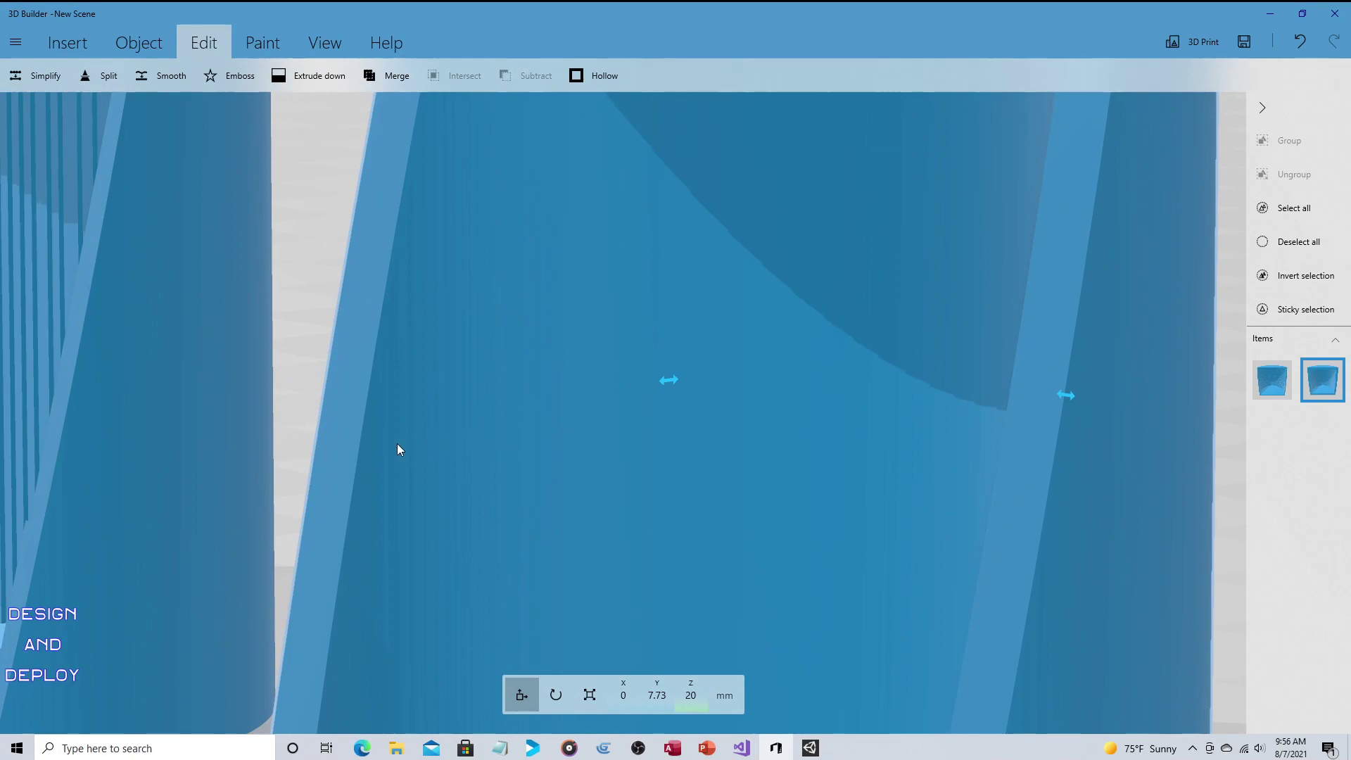
scroll(627, 412, "up", 1)
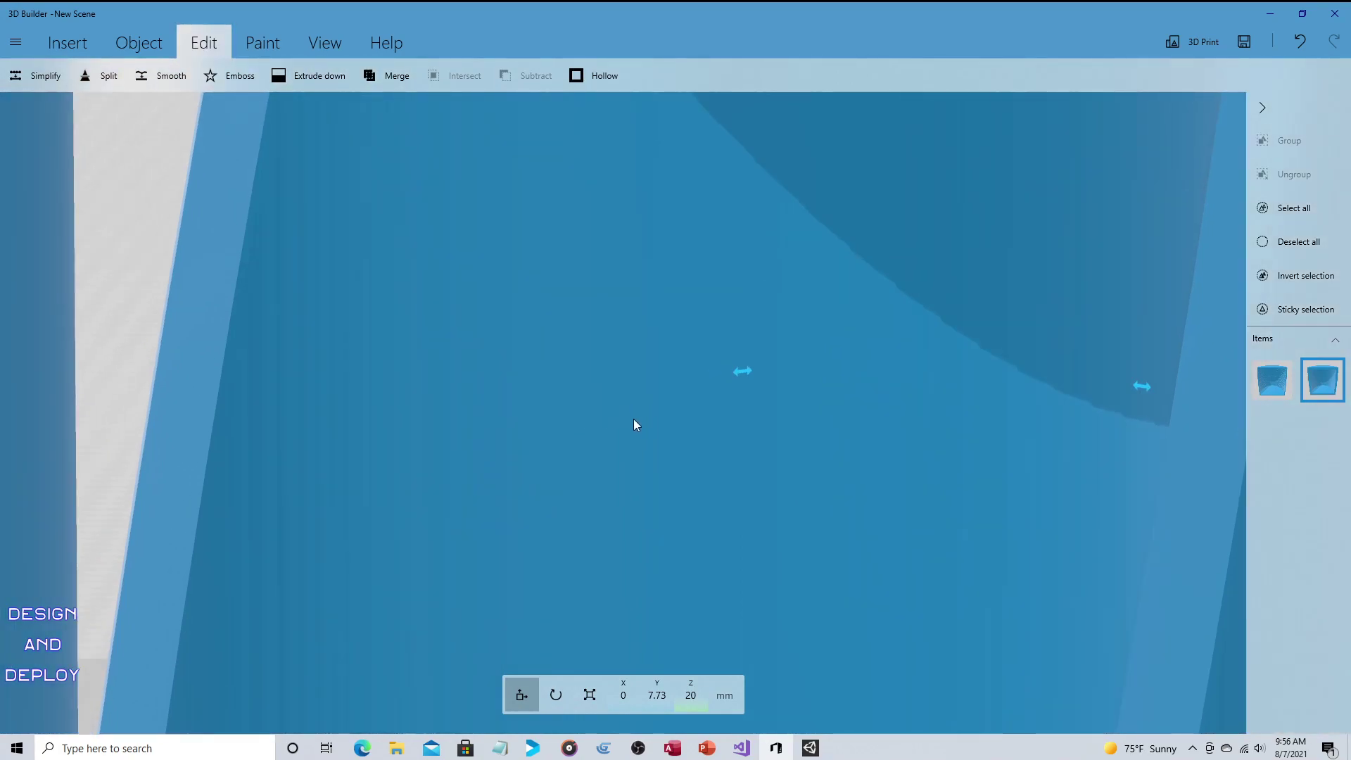
right_click_drag(633, 419, 675, 437)
scroll(865, 478, "down", 5)
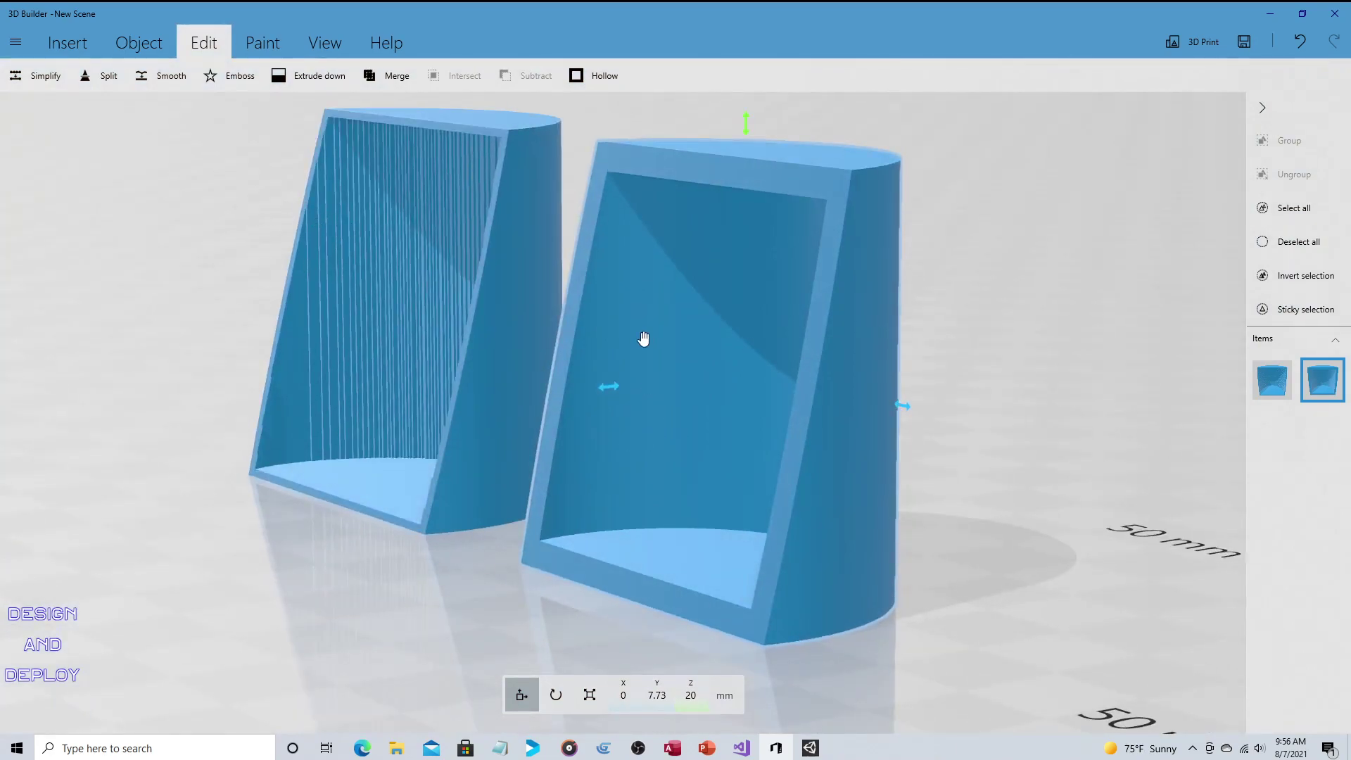
right_click_drag(1001, 458, 1081, 493)
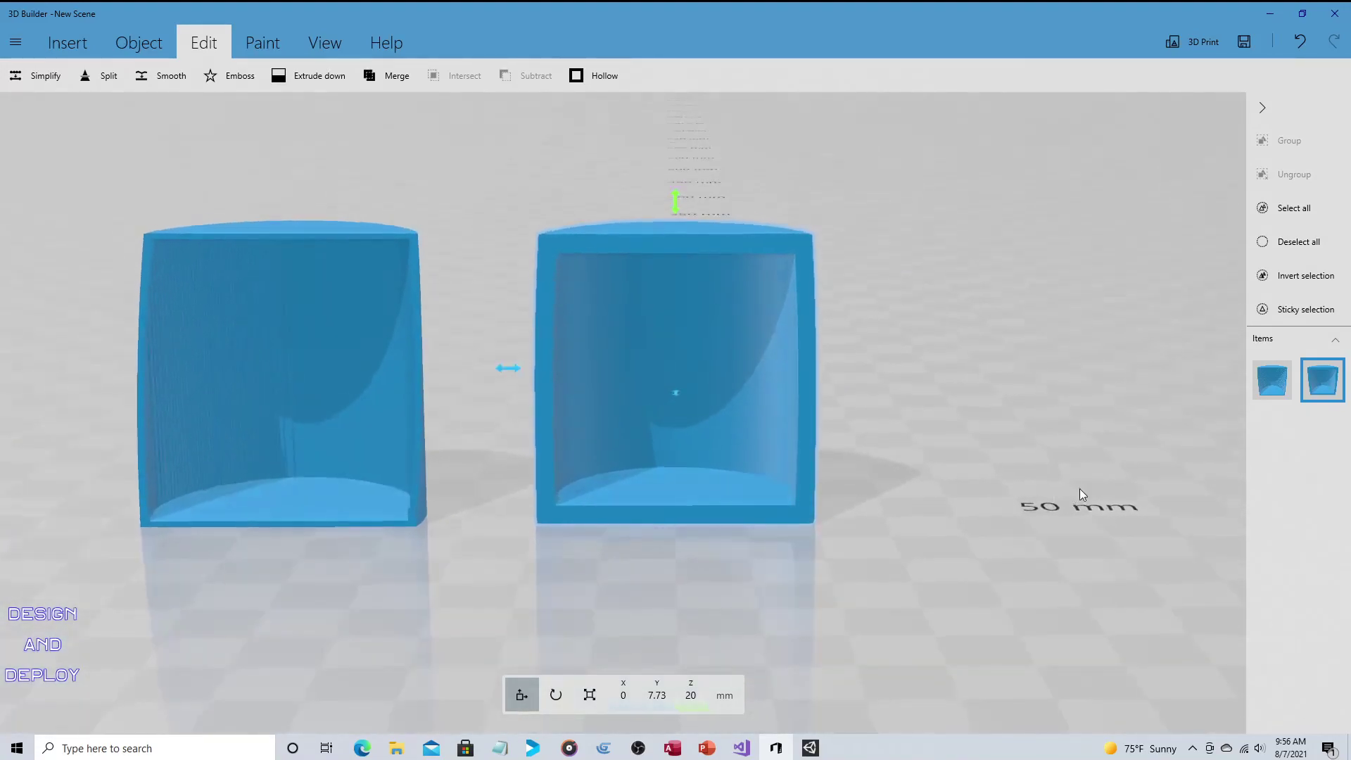
mouse_move(970, 404)
right_mouse_down()
mouse_move(922, 404)
mouse_move(1004, 419)
mouse_move(977, 424)
right_mouse_up()
scroll(975, 422, "up", 2)
scroll(975, 422, "down", 1)
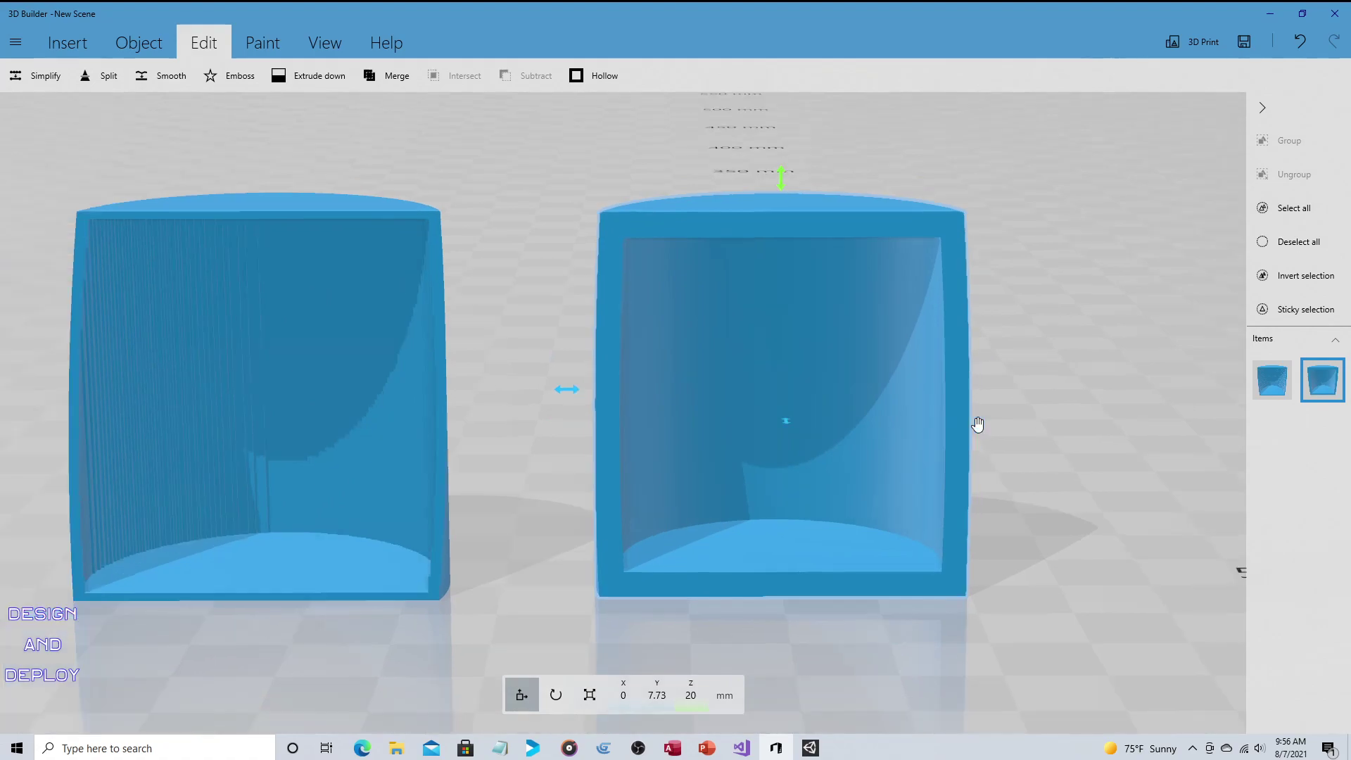